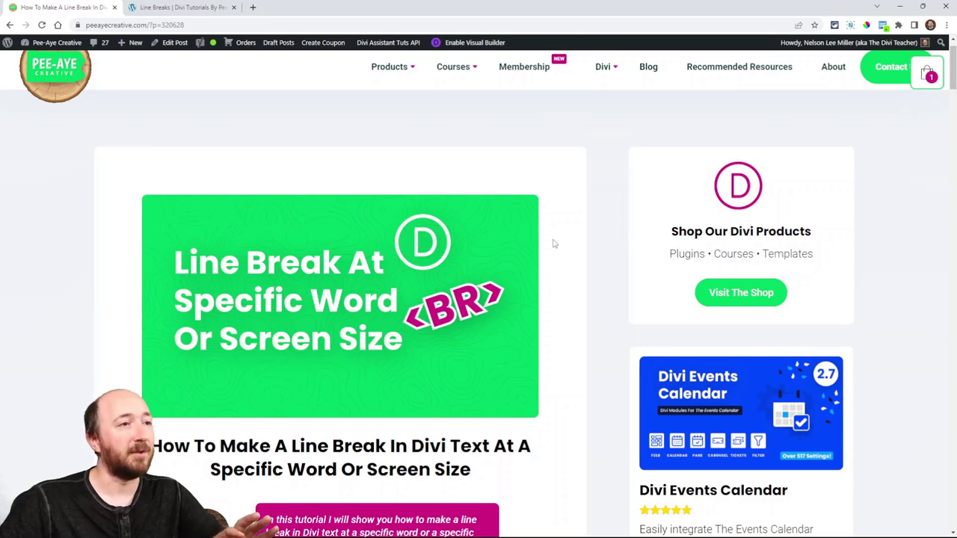
Read through the tutorial article's introduction, How It Works section, and the before and after headline example
{"action": "scroll", "coordinate": [554, 244], "scroll_direction": "down", "scroll_amount": 5}
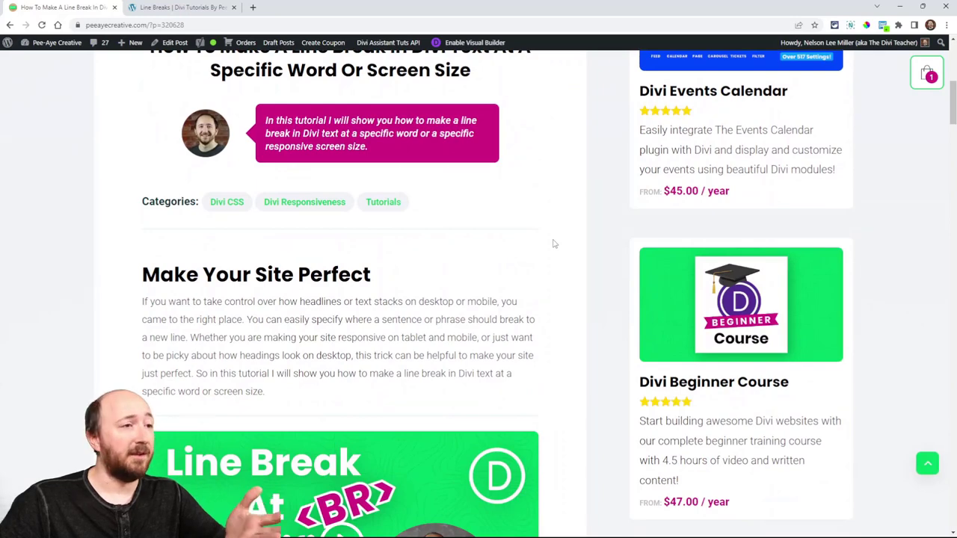
{"action": "scroll", "coordinate": [554, 244], "scroll_direction": "down", "scroll_amount": 2}
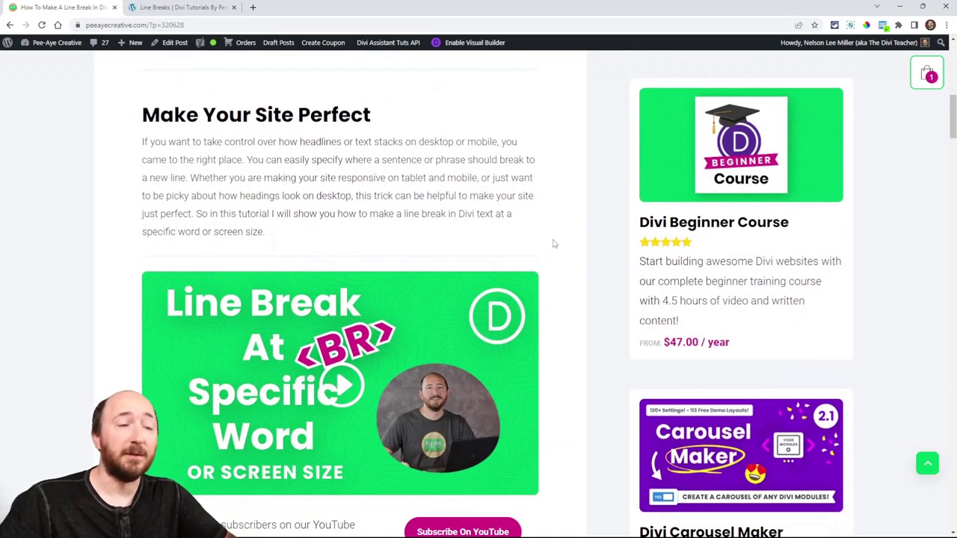
{"action": "scroll", "coordinate": [572, 263], "scroll_direction": "down", "scroll_amount": 4}
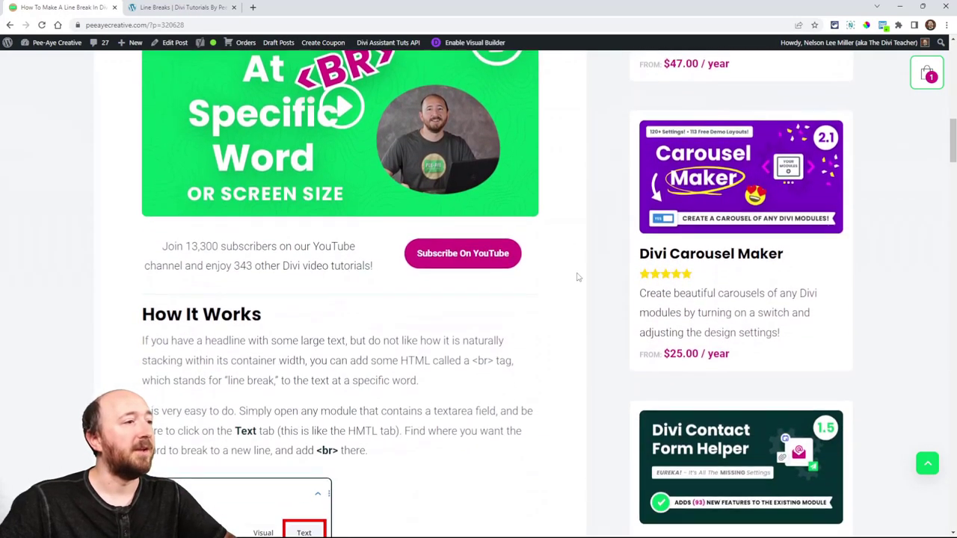
{"action": "scroll", "coordinate": [577, 277], "scroll_direction": "down", "scroll_amount": 1}
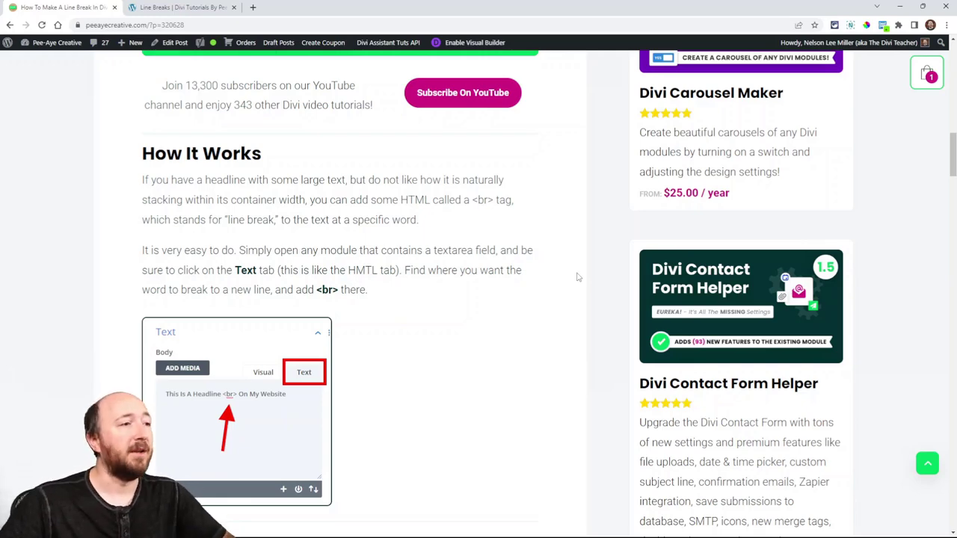
{"action": "scroll", "coordinate": [389, 225], "scroll_direction": "down", "scroll_amount": 5}
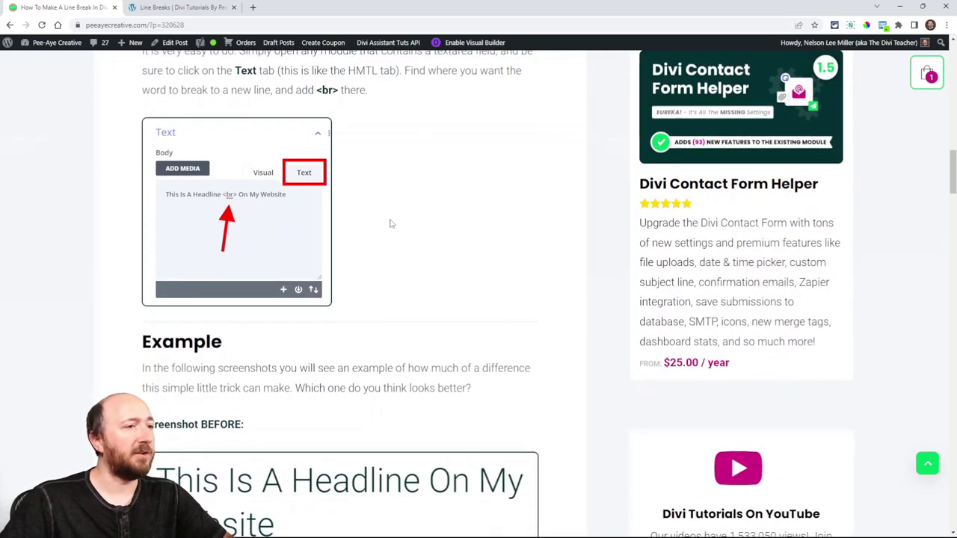
{"action": "scroll", "coordinate": [374, 226], "scroll_direction": "down", "scroll_amount": 4}
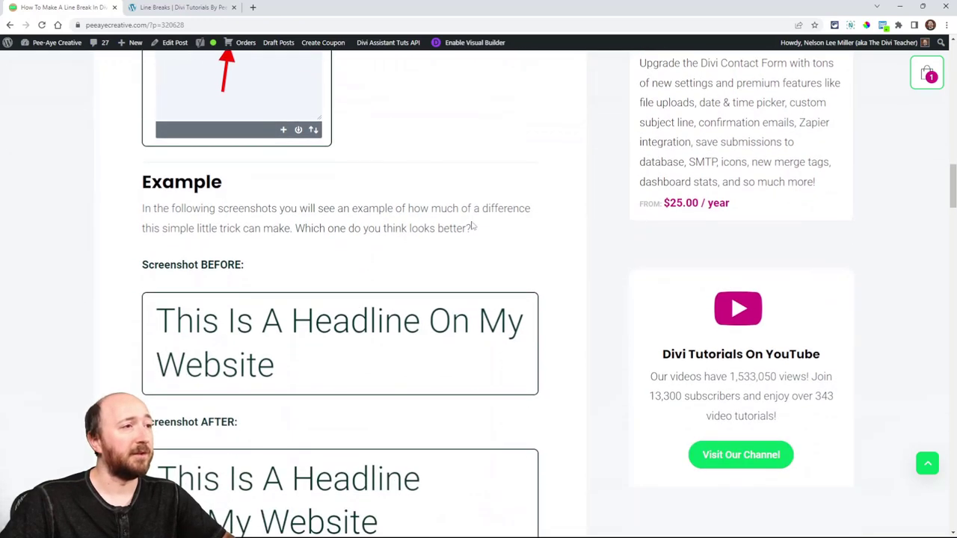
{"action": "scroll", "coordinate": [289, 294], "scroll_direction": "up", "scroll_amount": 1}
{"action": "scroll", "coordinate": [289, 293], "scroll_direction": "down", "scroll_amount": 8}
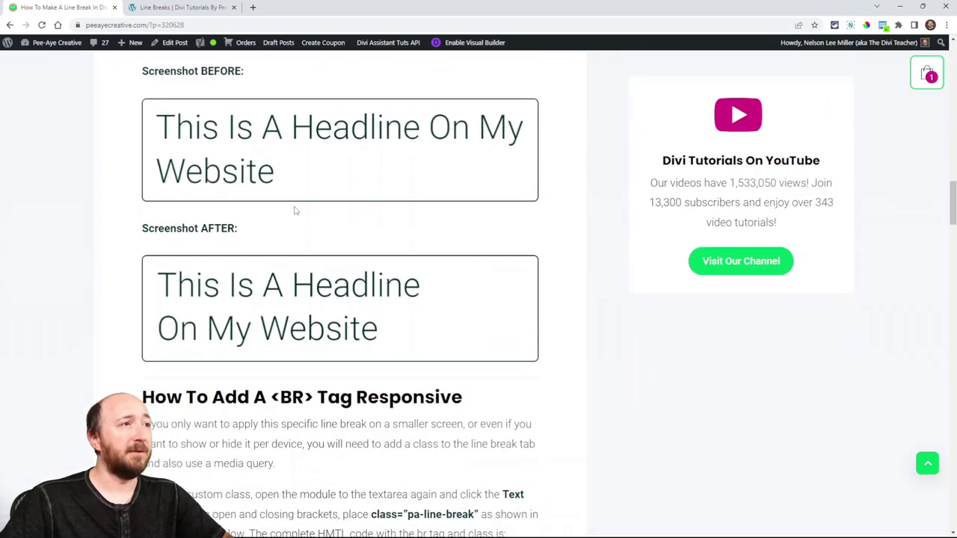
{"action": "scroll", "coordinate": [384, 199], "scroll_direction": "up", "scroll_amount": 2}
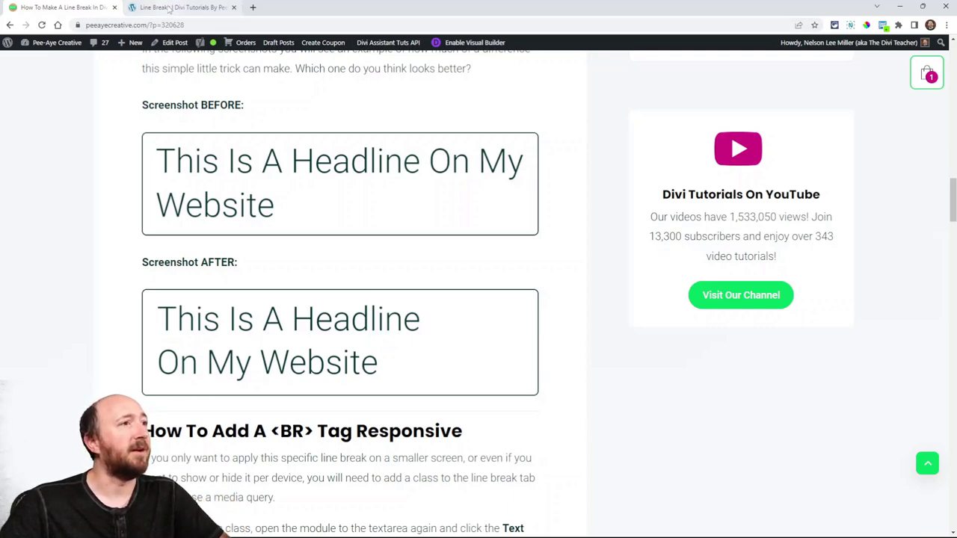
Switch to the Line Breaks demo page and replace the text module's placeholder body with "This Is A Headline On My Website"
{"action": "left_click", "coordinate": [170, 9]}
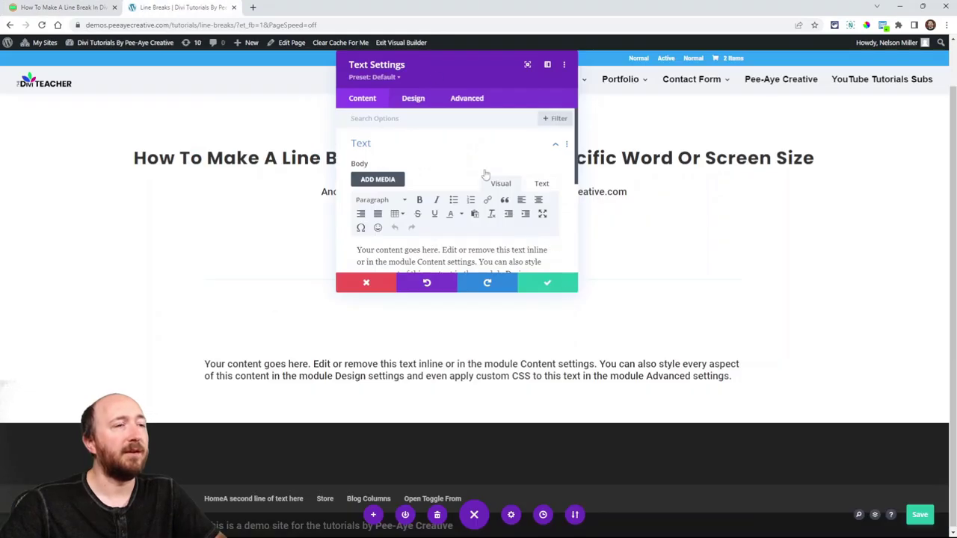
{"action": "left_click_drag", "start_coordinate": [444, 70], "coordinate": [558, 172]}
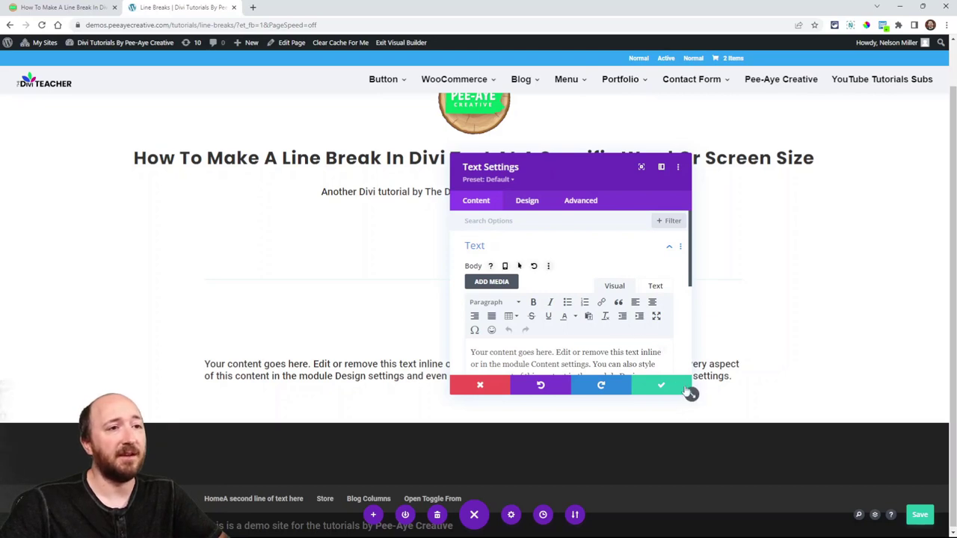
{"action": "left_click_drag", "start_coordinate": [692, 394], "coordinate": [688, 425]}
{"action": "left_click", "coordinate": [567, 381]}
{"action": "key", "text": "ctrl+a"}
{"action": "key", "text": "Delete"}
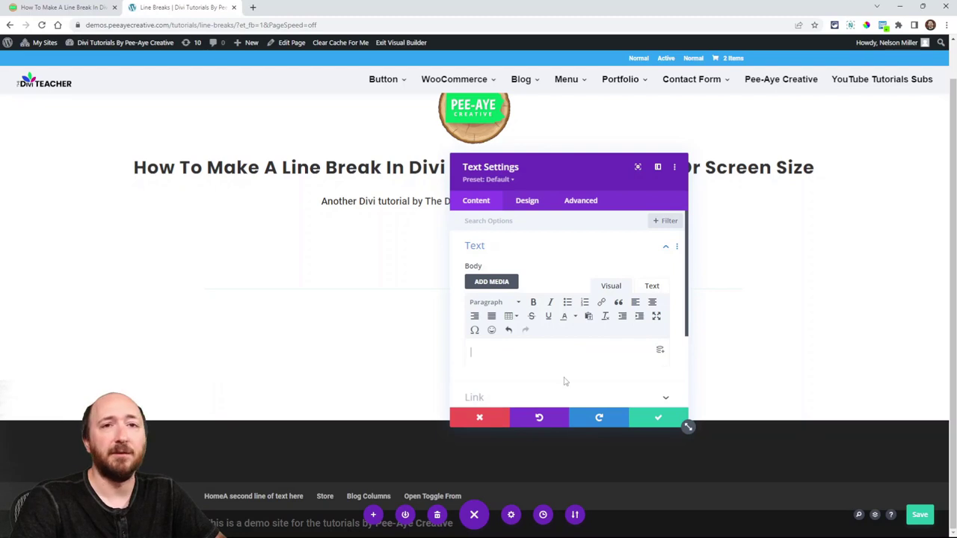
{"action": "type", "text": "This Is A Headline On My Website"}
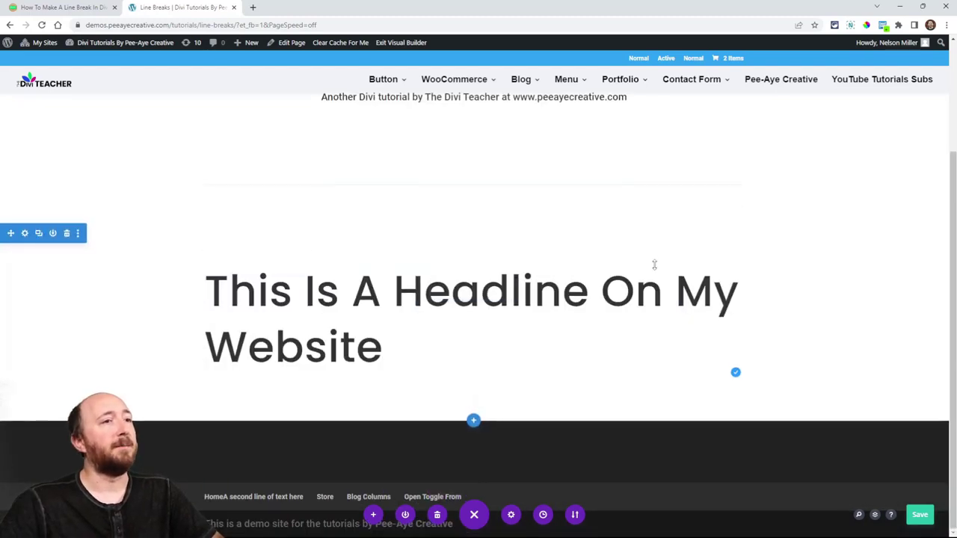
Try limiting the headline text module to a maximum width of 84%, and reset that setting to its default
{"action": "mouse_move", "coordinate": [620, 310]}
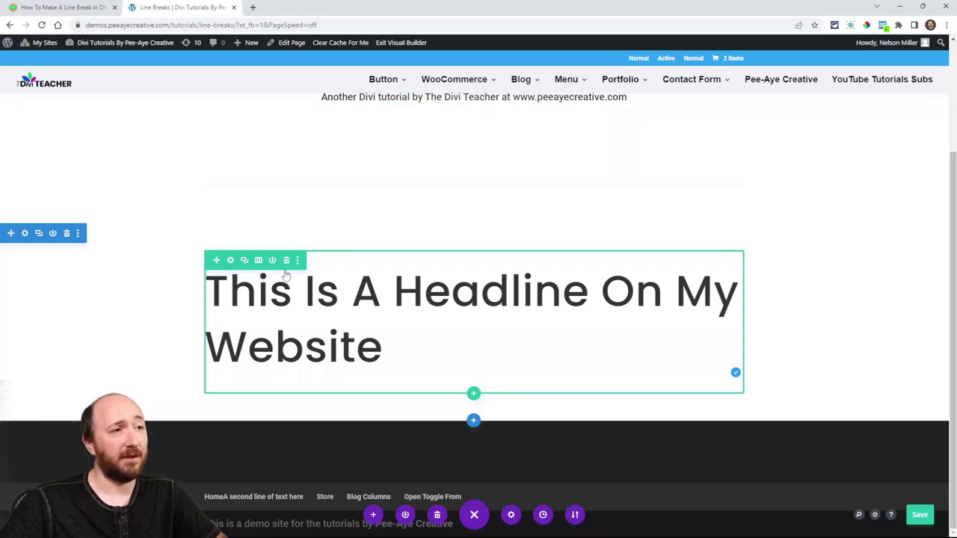
{"action": "left_click", "coordinate": [455, 289]}
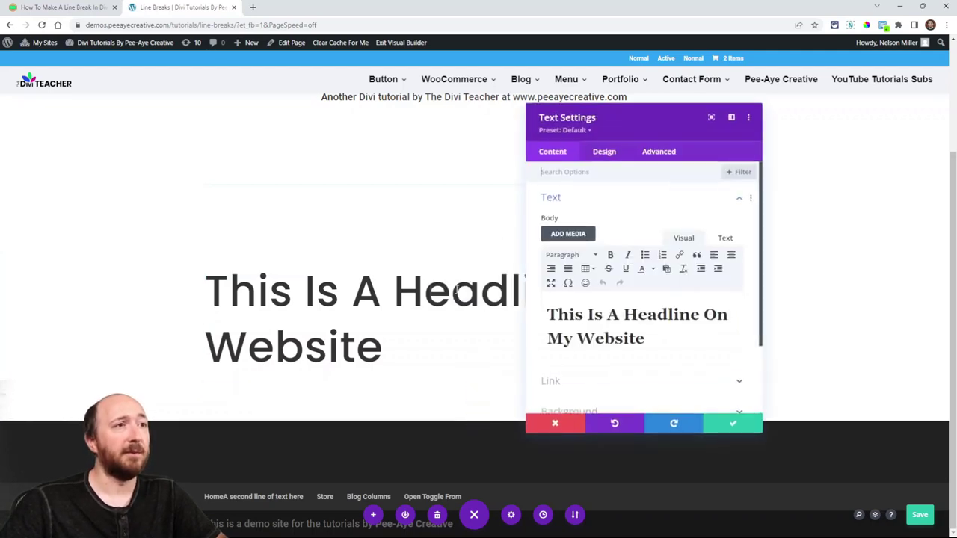
{"action": "left_click", "coordinate": [604, 153]}
{"action": "left_click", "coordinate": [559, 261]}
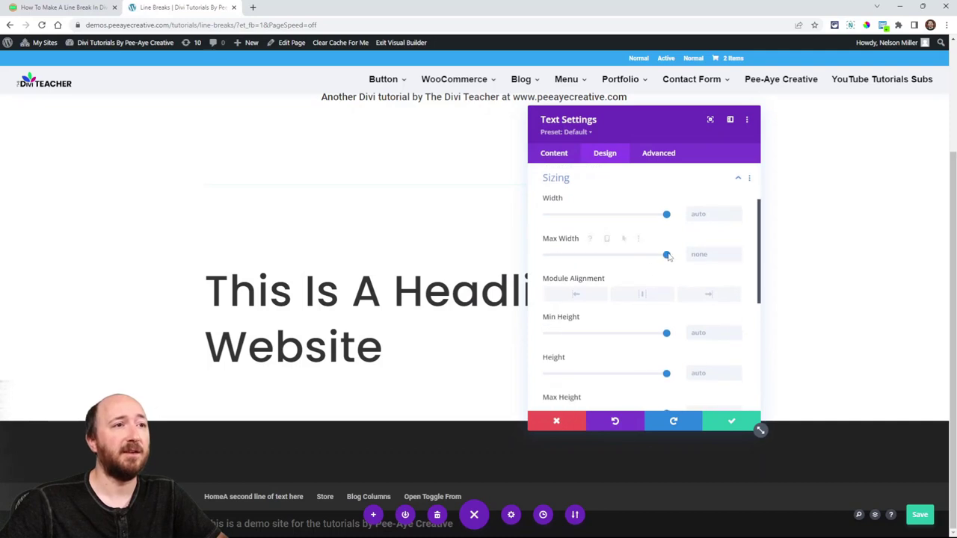
{"action": "left_click_drag", "start_coordinate": [667, 255], "coordinate": [650, 260]}
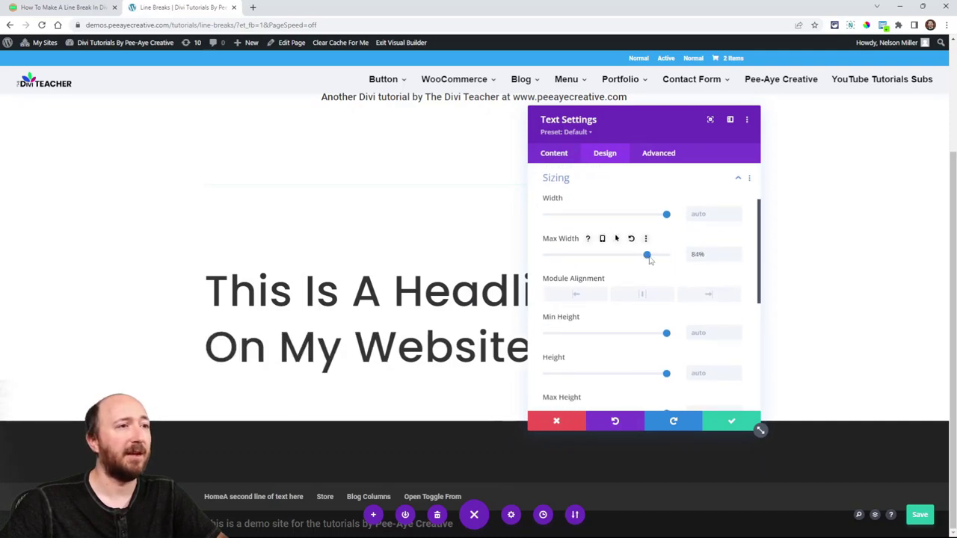
{"action": "left_click", "coordinate": [631, 239]}
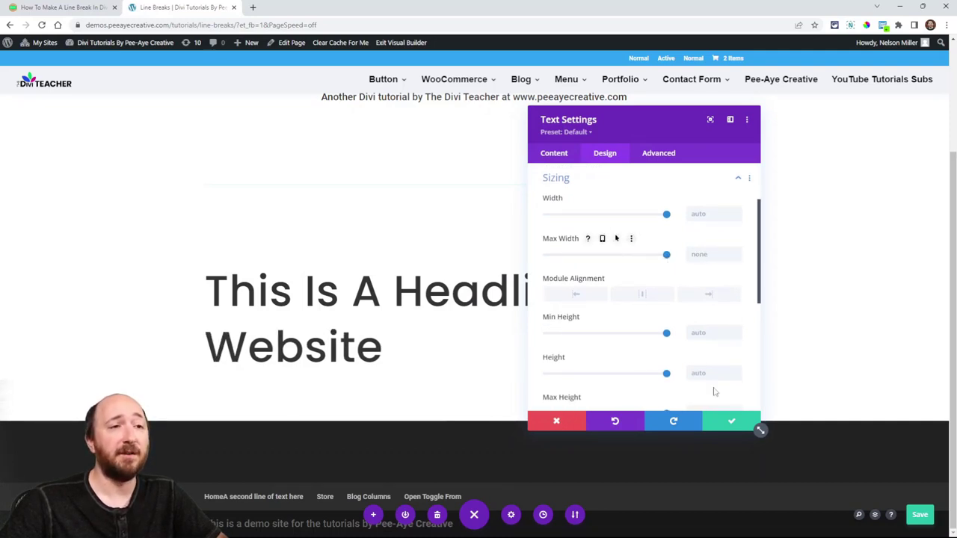
{"action": "left_click", "coordinate": [732, 421]}
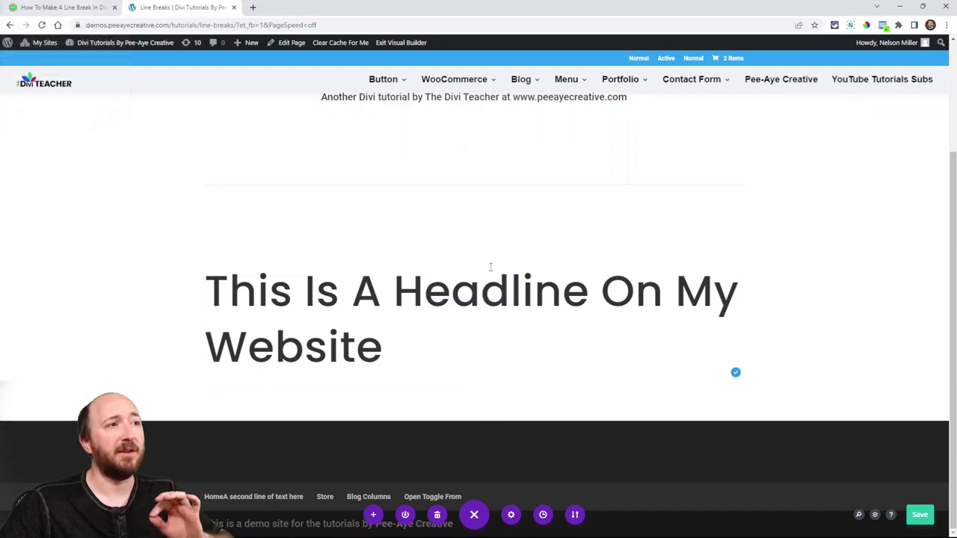
Check the tutorial's How It Works example and insert a <br> tag right after "Headline" in the text module's HTML
{"action": "key", "text": "ctrl+shift+Tab"}
{"action": "scroll", "coordinate": [326, 296], "scroll_direction": "up", "scroll_amount": 4}
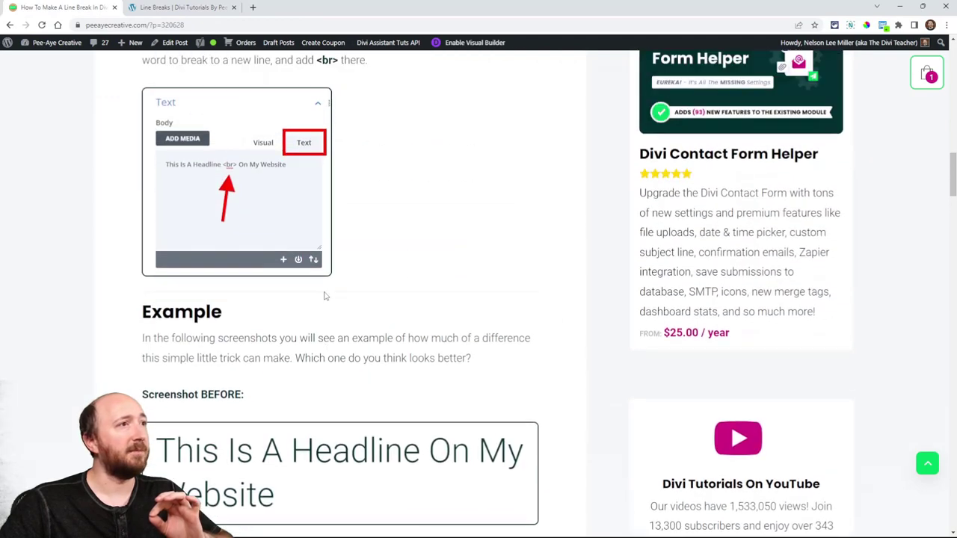
{"action": "scroll", "coordinate": [325, 297], "scroll_direction": "up", "scroll_amount": 2}
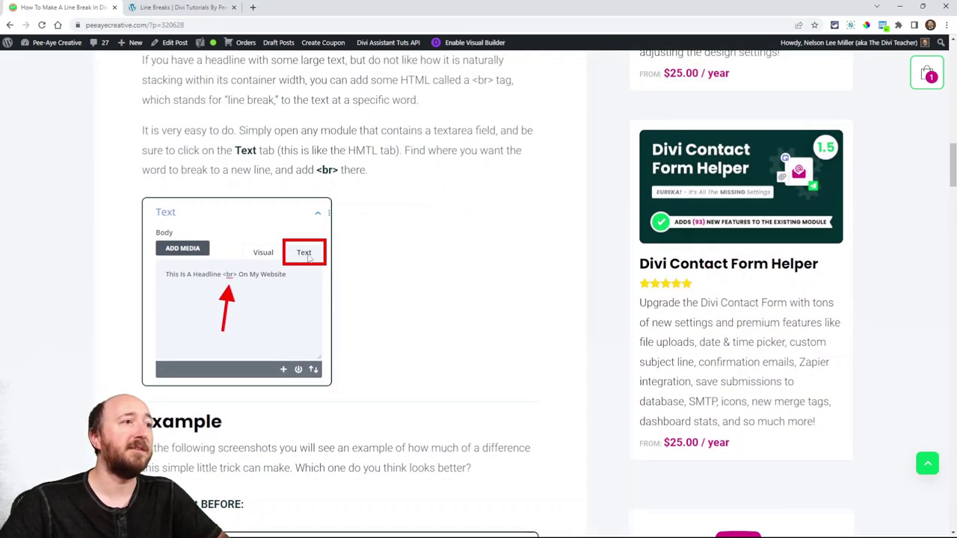
{"action": "left_click", "coordinate": [157, 7]}
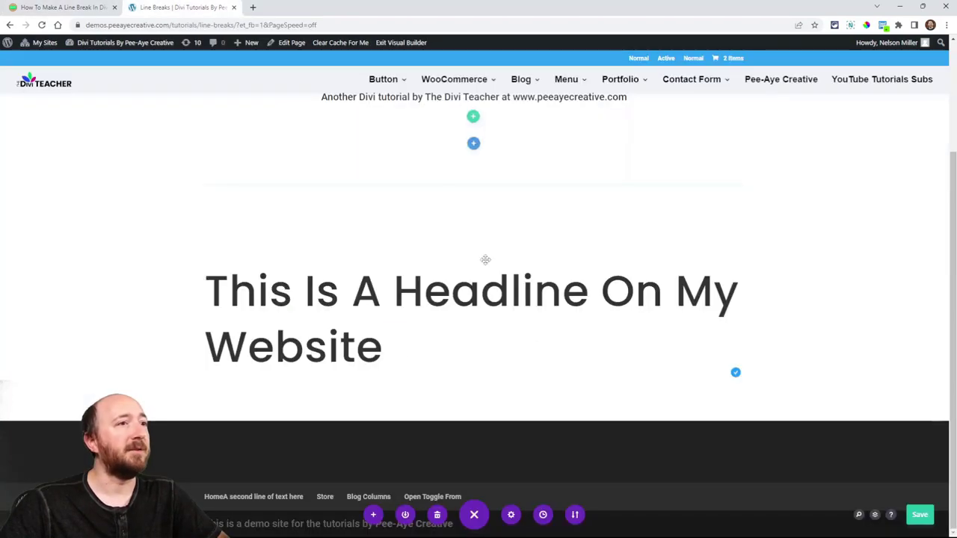
{"action": "left_click", "coordinate": [458, 289]}
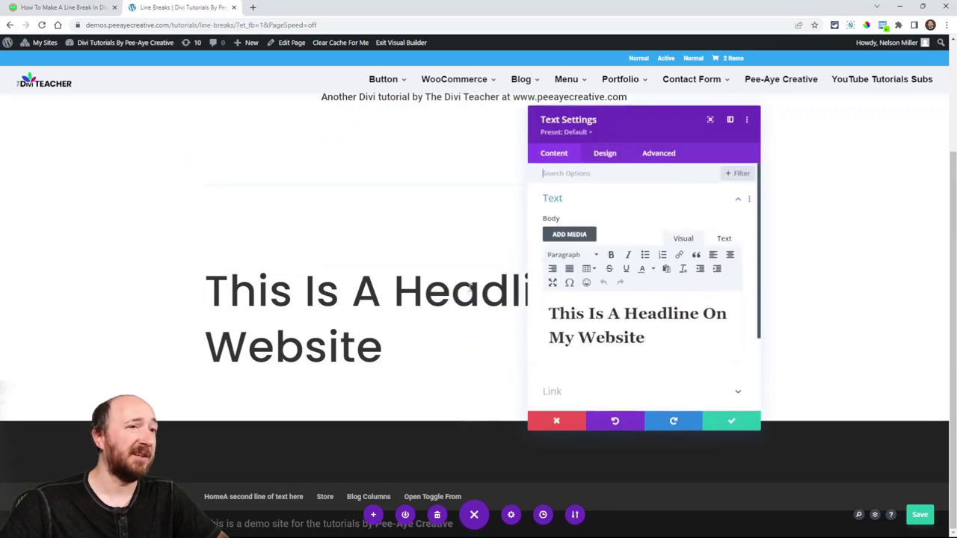
{"action": "left_click", "coordinate": [723, 239]}
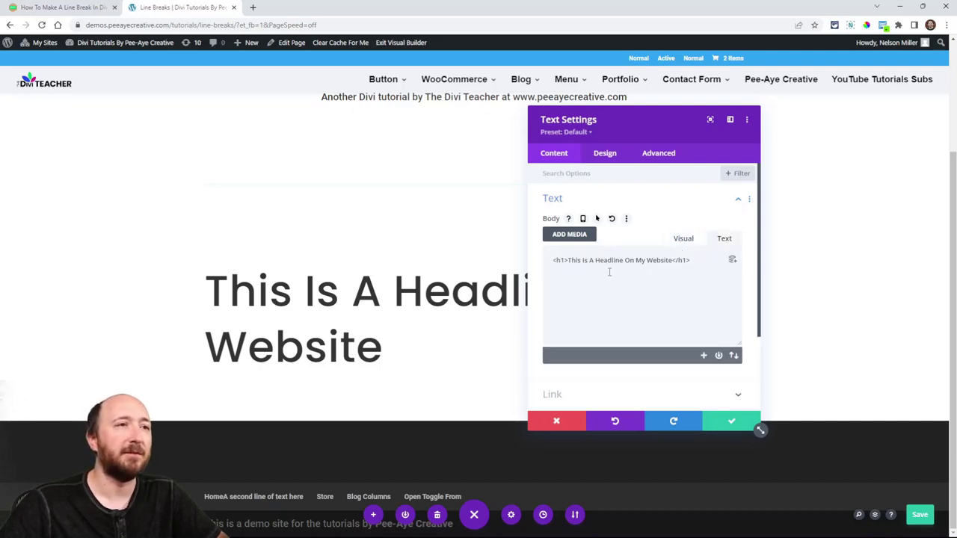
{"action": "left_click_drag", "start_coordinate": [602, 127], "coordinate": [209, 106]}
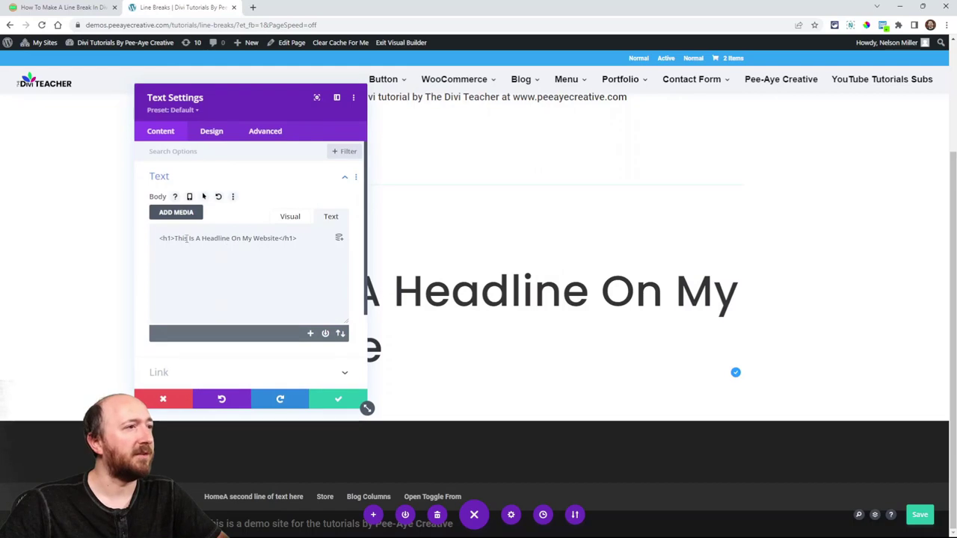
{"action": "left_click", "coordinate": [237, 255]}
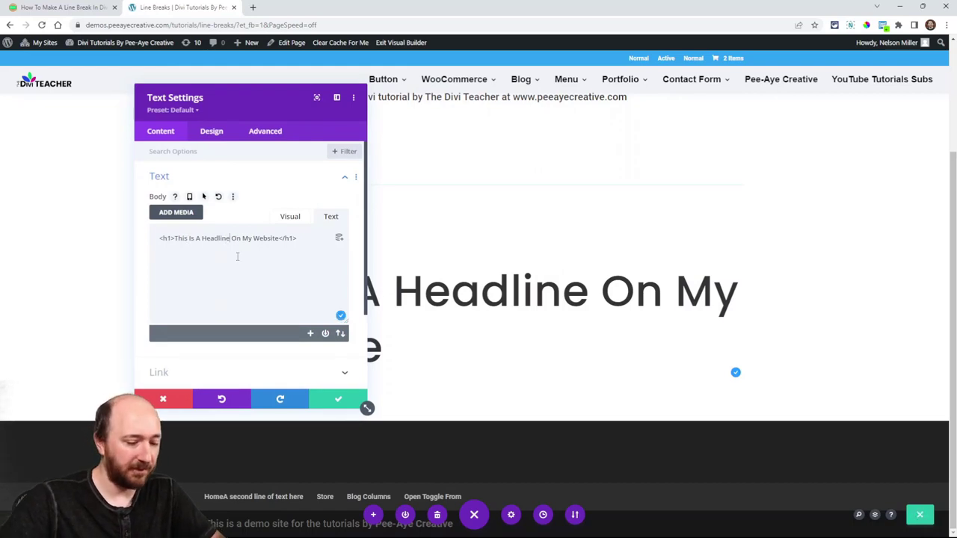
{"action": "type", "text": "<br>"}
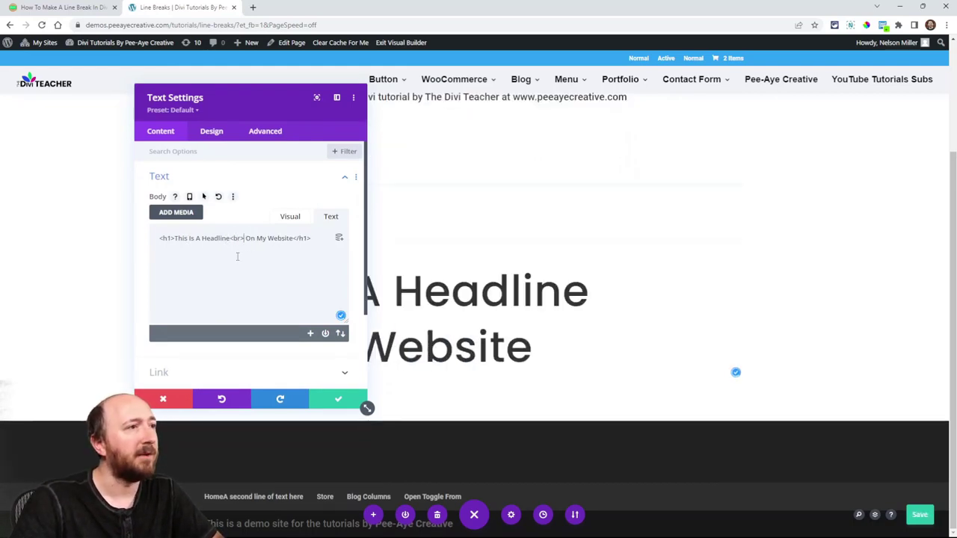
Set the headline text module's maximum width to 100% in its sizing settings and save the module
{"action": "left_click_drag", "start_coordinate": [277, 117], "coordinate": [784, 154]}
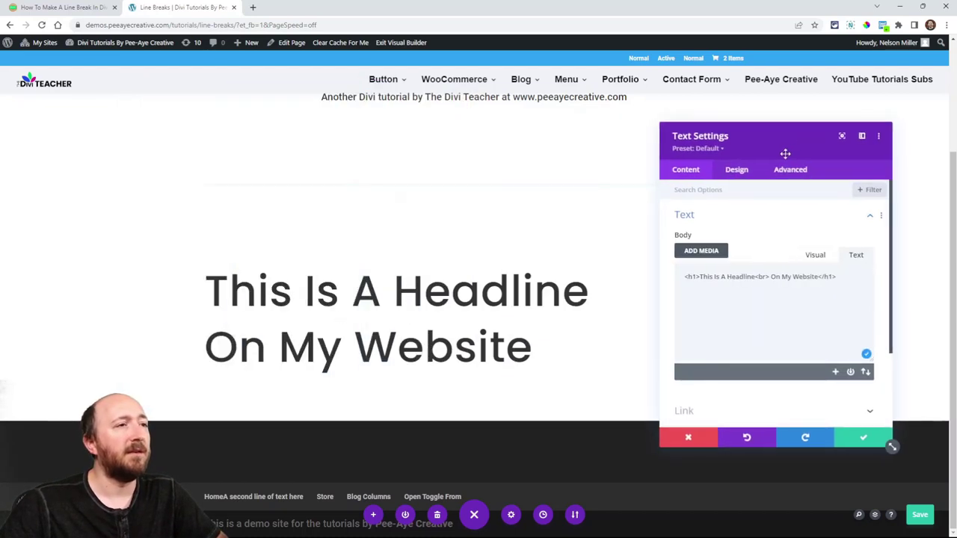
{"action": "left_click", "coordinate": [731, 172]}
{"action": "left_click", "coordinate": [691, 277]}
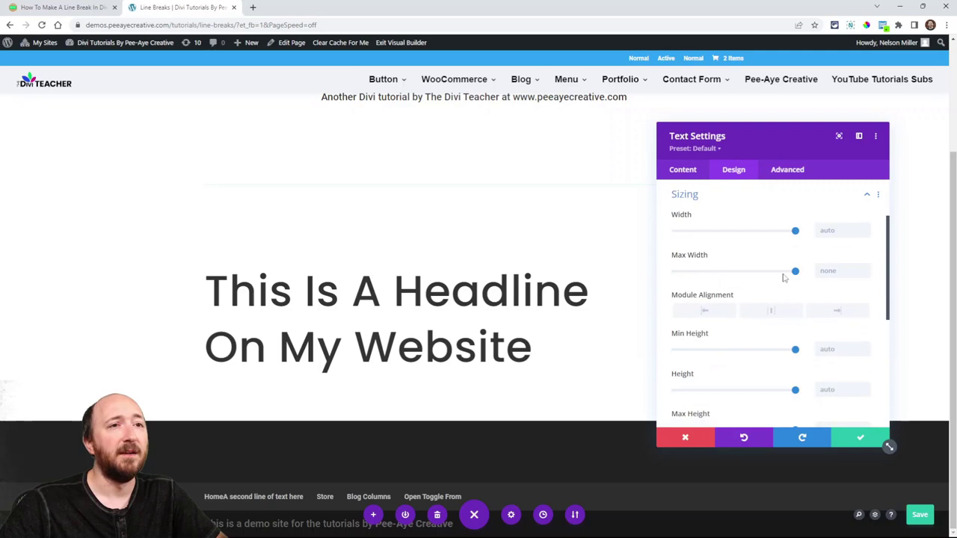
{"action": "mouse_move", "coordinate": [795, 274]}
{"action": "left_mouse_down"}
{"action": "mouse_move", "coordinate": [744, 279]}
{"action": "mouse_move", "coordinate": [810, 283]}
{"action": "left_mouse_up"}
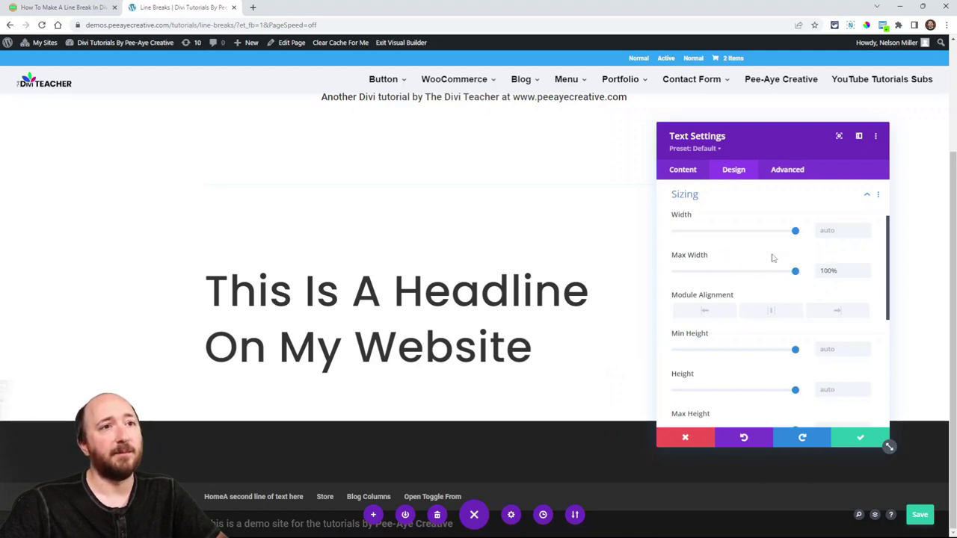
{"action": "left_click", "coordinate": [856, 444]}
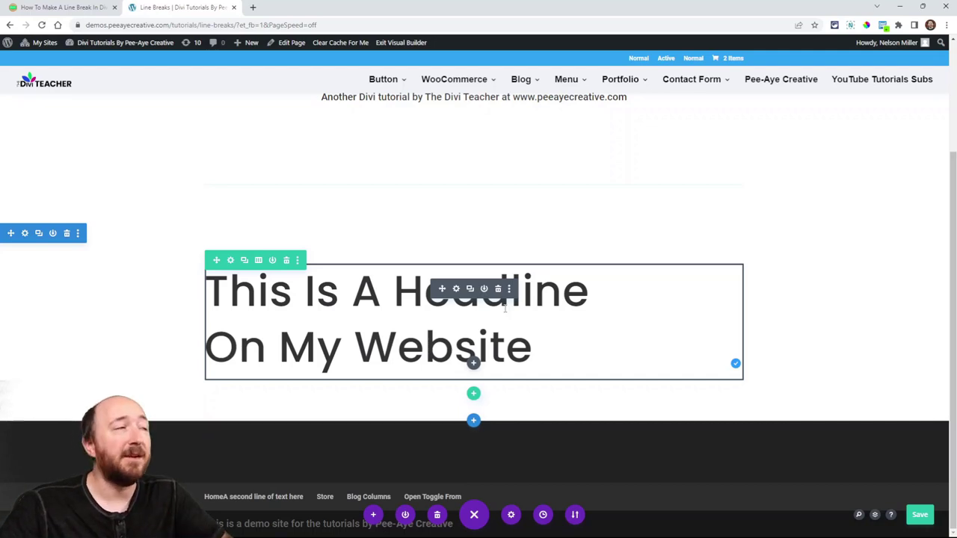
Return to the tutorial article and review the "How To Add A <BR> Tag Responsive" section
{"action": "left_click", "coordinate": [66, 7]}
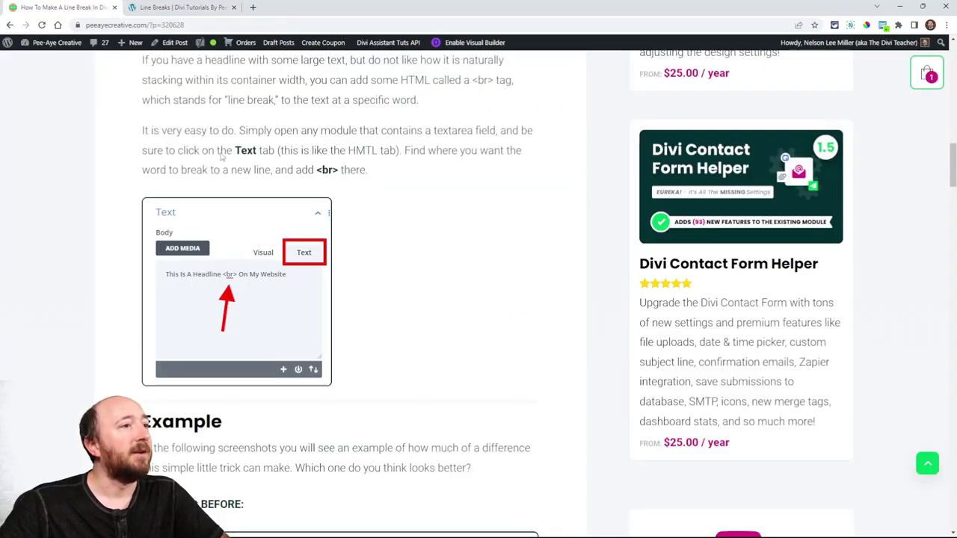
{"action": "scroll", "coordinate": [348, 270], "scroll_direction": "down", "scroll_amount": 10}
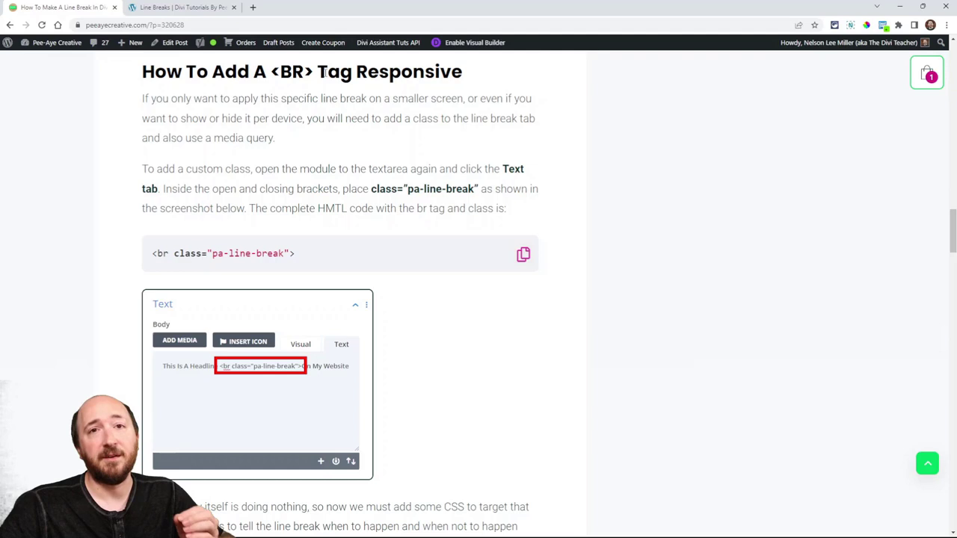
{"action": "scroll", "coordinate": [241, 94], "scroll_direction": "up", "scroll_amount": 1}
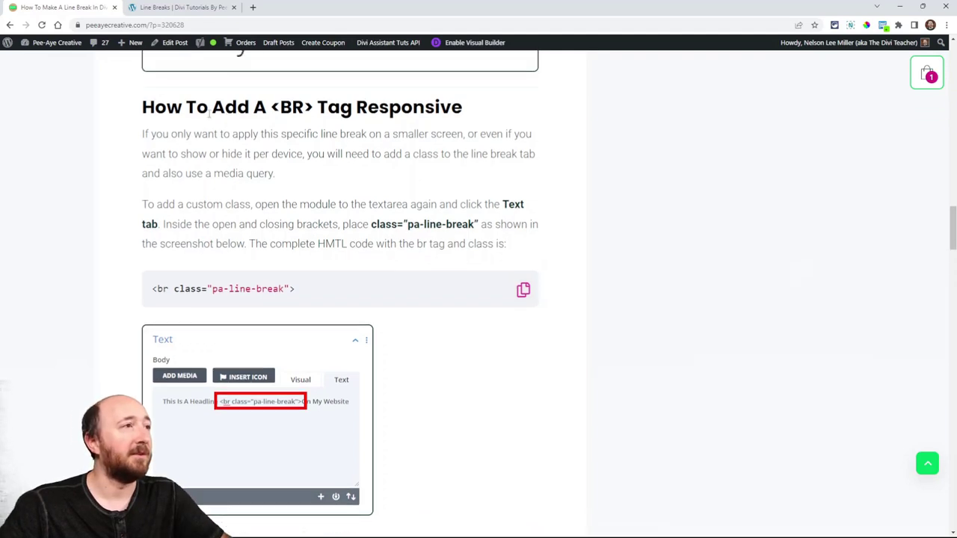
{"action": "left_click_drag", "start_coordinate": [145, 112], "coordinate": [449, 110]}
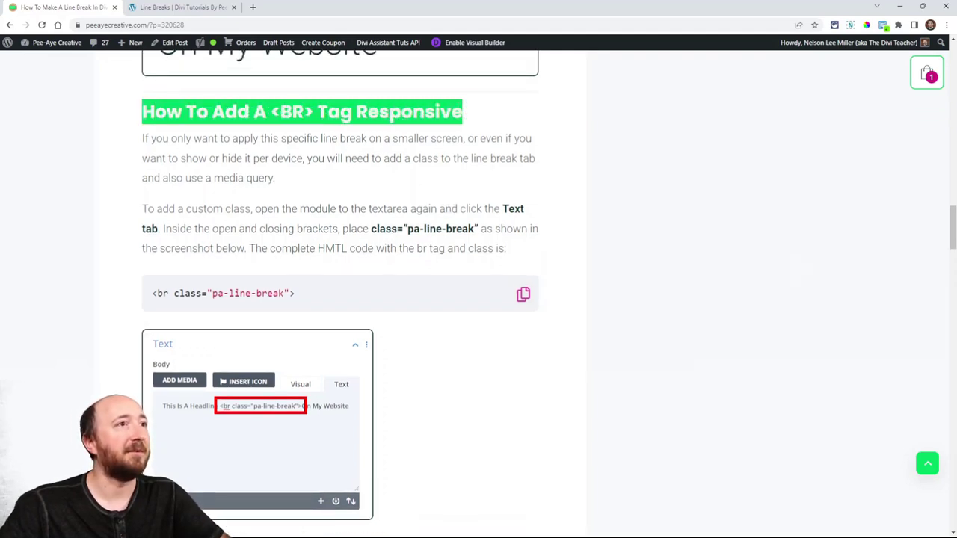
{"action": "left_click", "coordinate": [267, 128]}
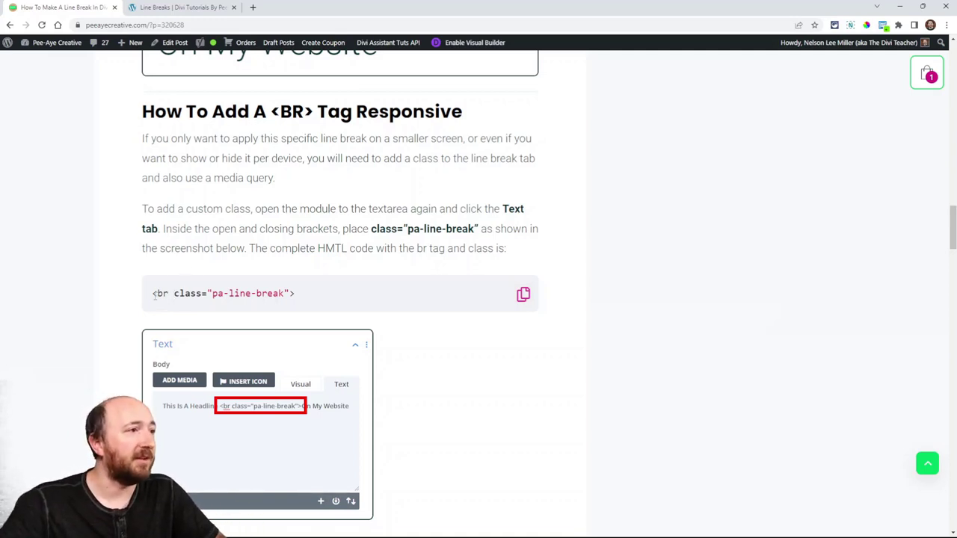
Copy the complete <br class="pa-line-break"> code from the tutorial's responsive section
{"action": "left_click_drag", "start_coordinate": [214, 294], "coordinate": [284, 293]}
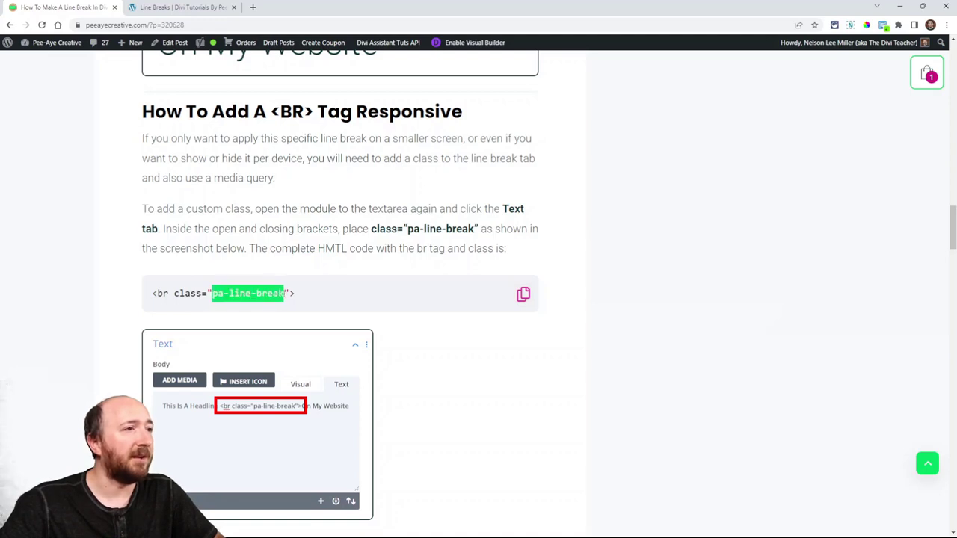
{"action": "left_click", "coordinate": [334, 292]}
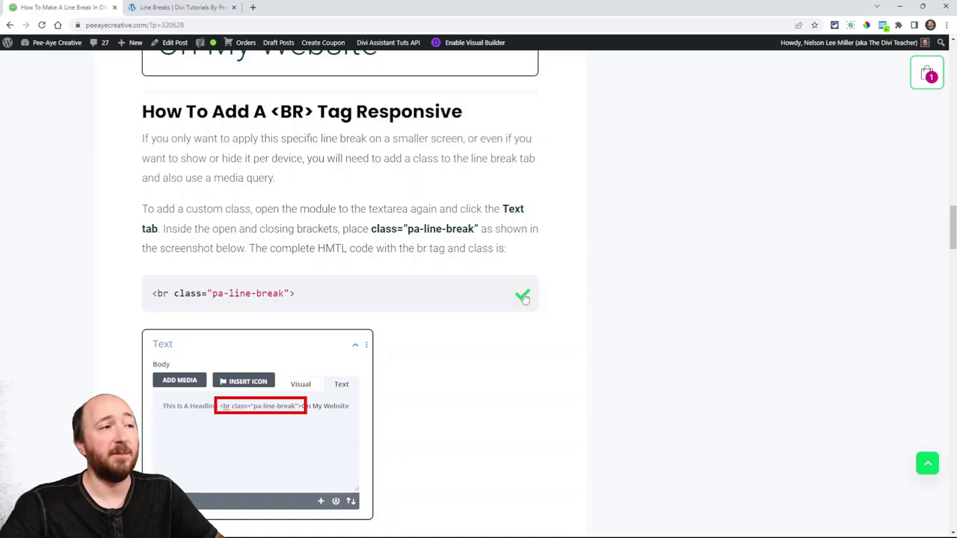
{"action": "scroll", "coordinate": [257, 245], "scroll_direction": "down", "scroll_amount": 1}
Replace the line break after "Headline" in the demo page's headline HTML with <br class="pa-line-break"> and save the text module
{"action": "left_click", "coordinate": [183, 8]}
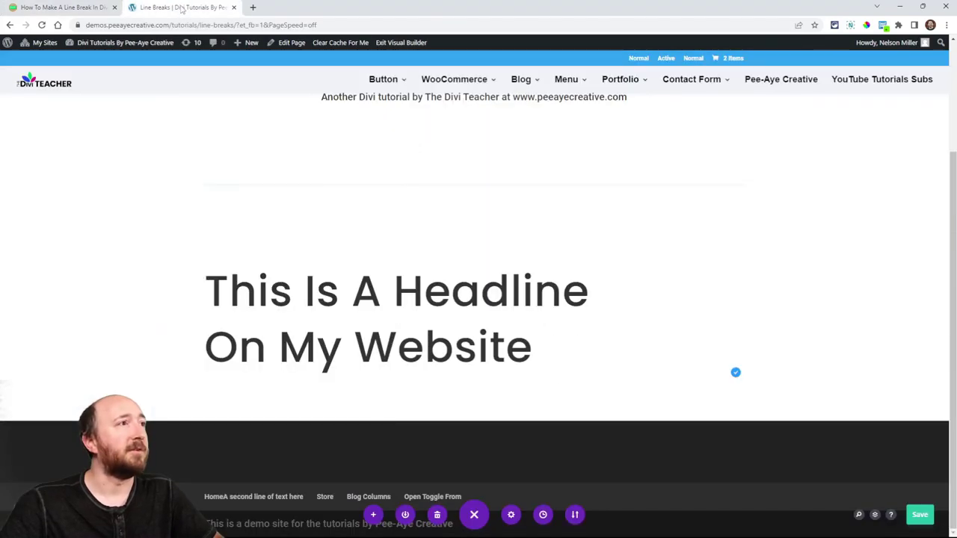
{"action": "left_click", "coordinate": [456, 289]}
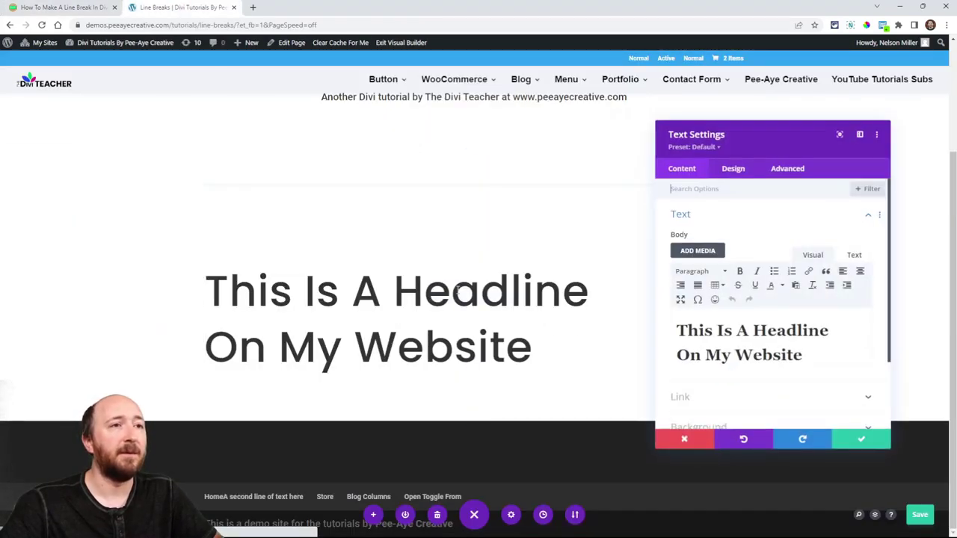
{"action": "left_click", "coordinate": [850, 257]}
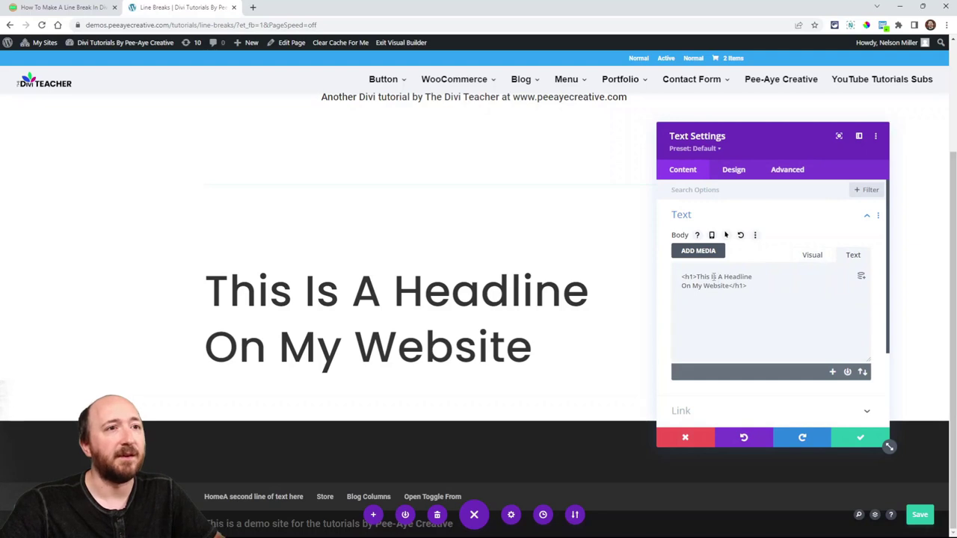
{"action": "left_click", "coordinate": [760, 276]}
{"action": "key", "text": "Delete"}
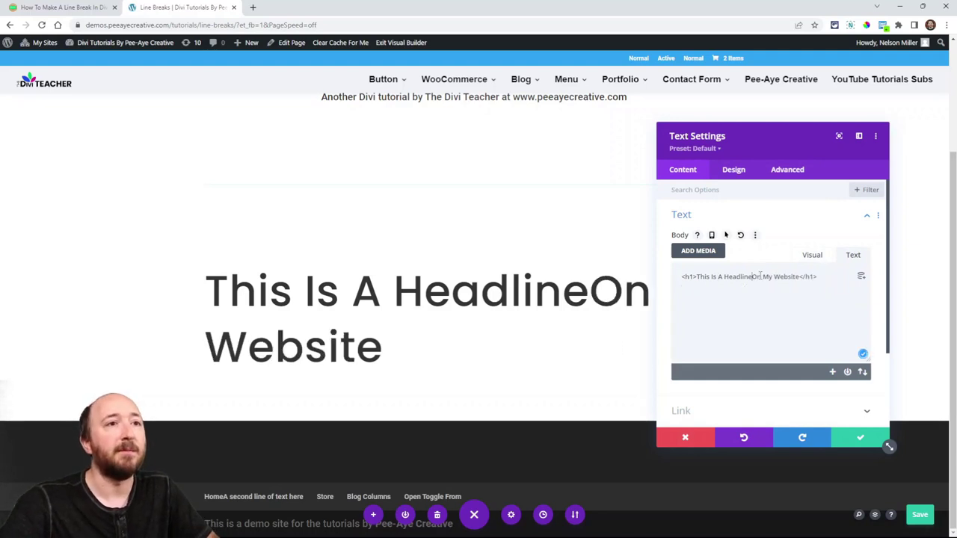
{"action": "type", "text": "<br class=\"pa-line-break\">"}
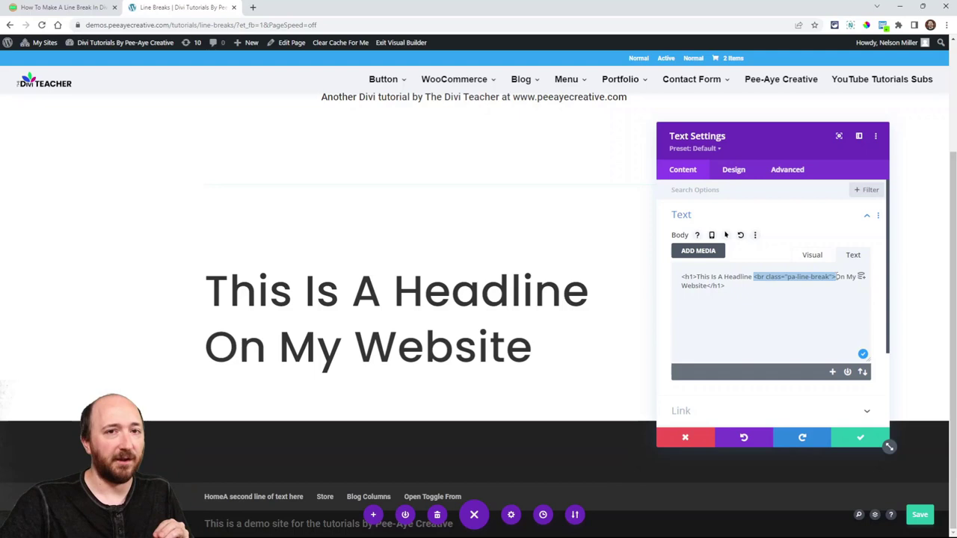
{"action": "left_click", "coordinate": [856, 435]}
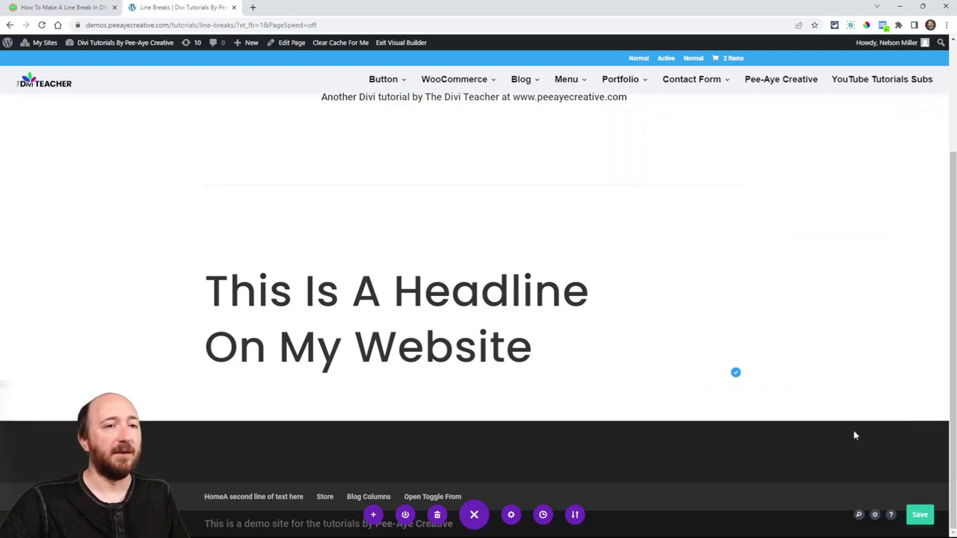
Review the tutorial's media query snippets and copy the "Apply Line Break To Tablets And Phones Only" CSS
{"action": "left_click", "coordinate": [63, 7]}
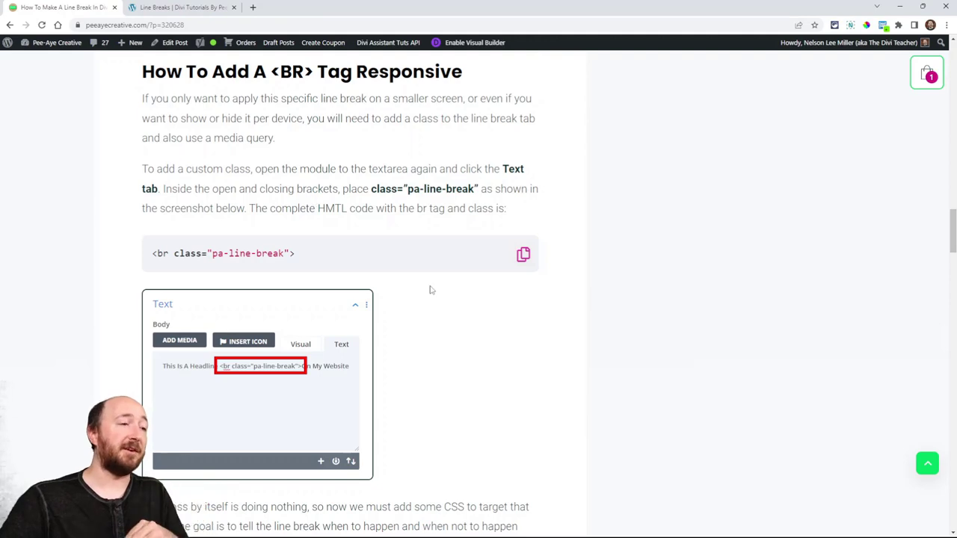
{"action": "scroll", "coordinate": [459, 311], "scroll_direction": "down", "scroll_amount": 2}
{"action": "scroll", "coordinate": [459, 311], "scroll_direction": "down", "scroll_amount": 3}
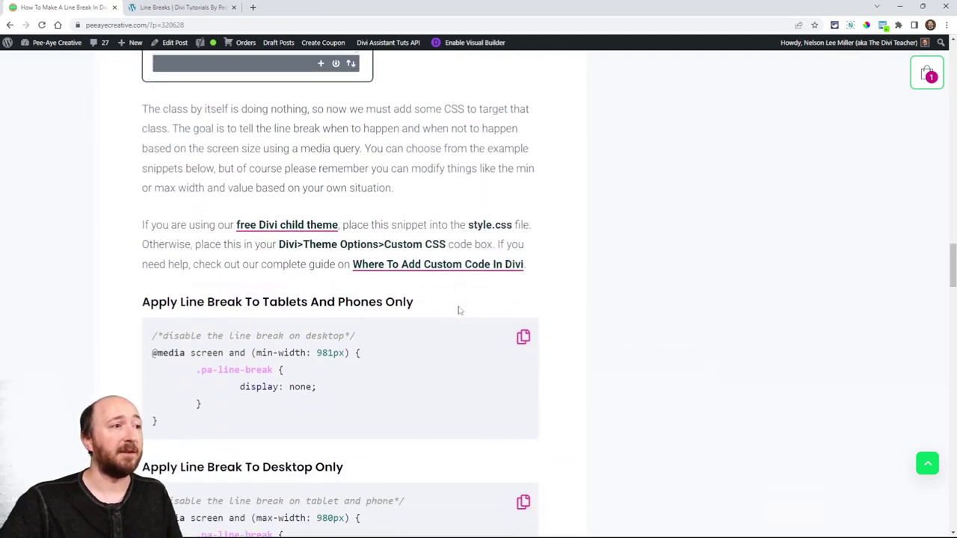
{"action": "scroll", "coordinate": [493, 311], "scroll_direction": "down", "scroll_amount": 2}
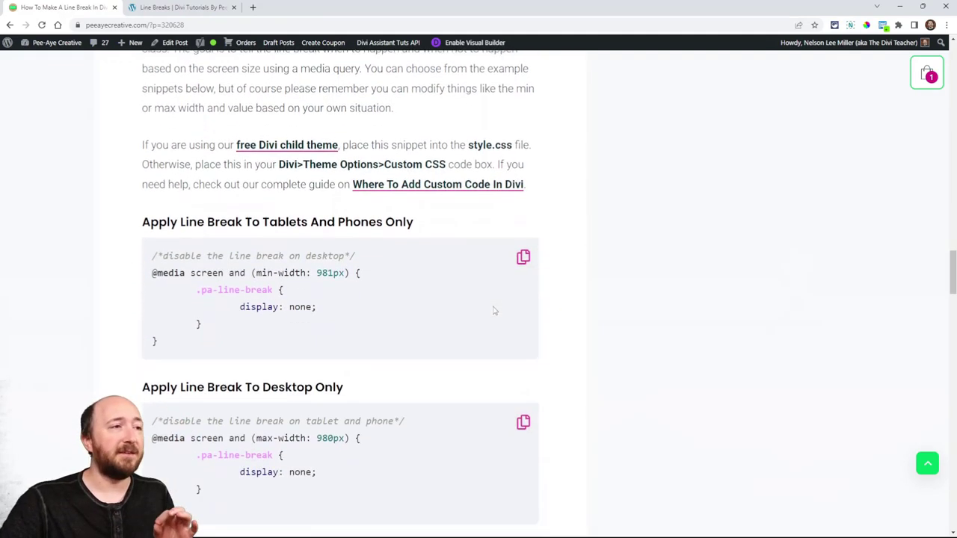
{"action": "scroll", "coordinate": [494, 311], "scroll_direction": "down", "scroll_amount": 2}
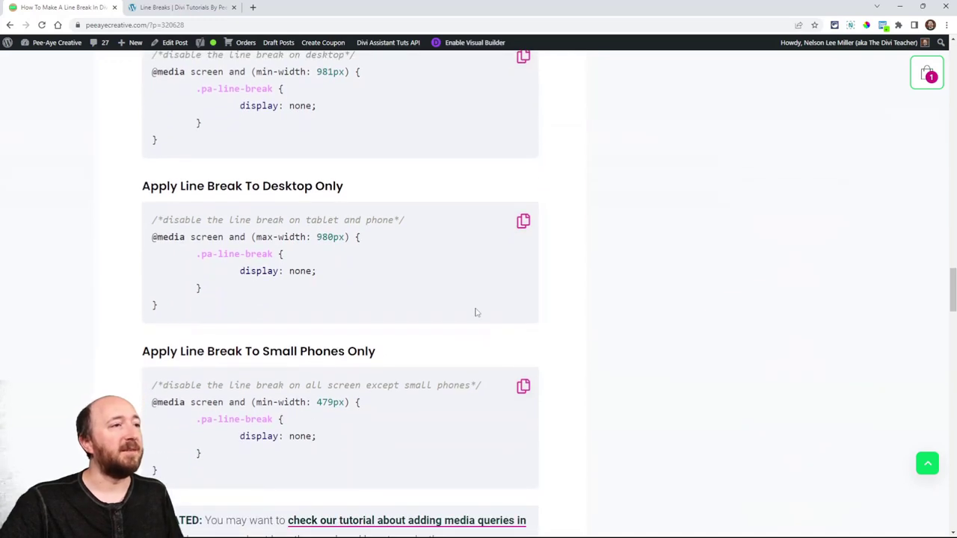
{"action": "scroll", "coordinate": [454, 308], "scroll_direction": "up", "scroll_amount": 2}
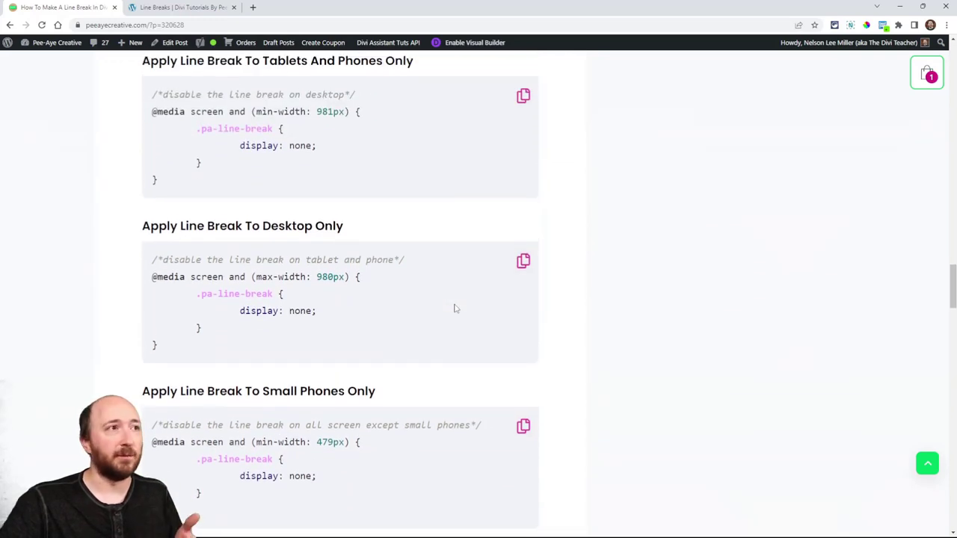
{"action": "scroll", "coordinate": [455, 308], "scroll_direction": "up", "scroll_amount": 1}
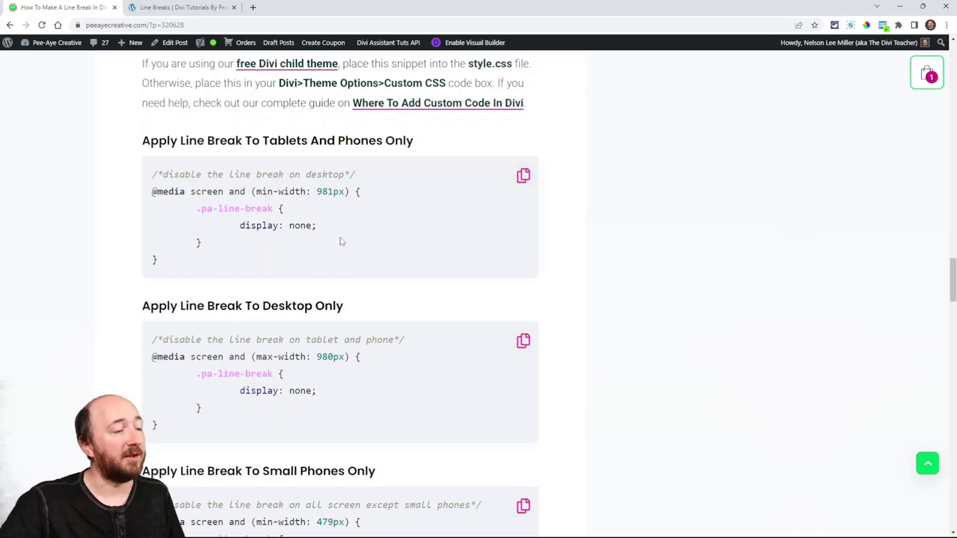
{"action": "scroll", "coordinate": [181, 315], "scroll_direction": "down", "scroll_amount": 3}
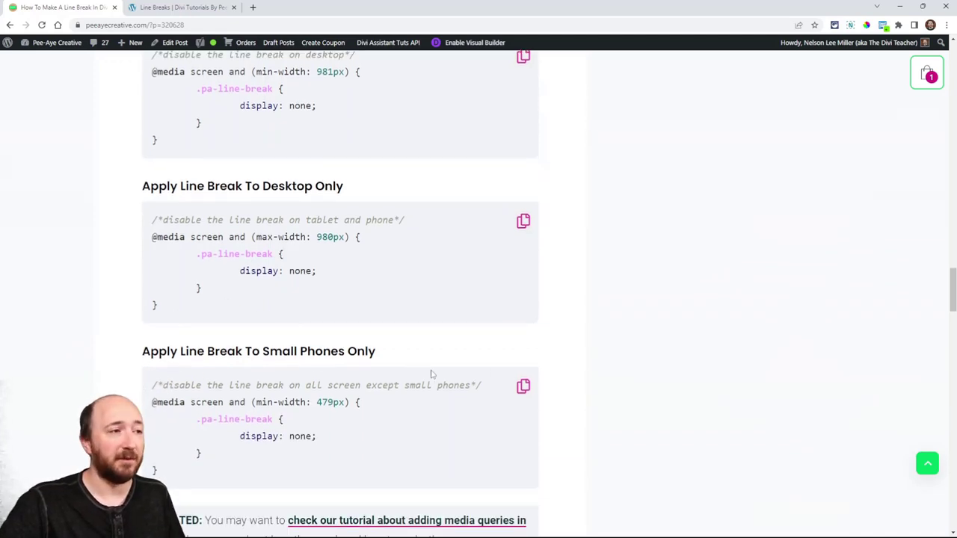
{"action": "scroll", "coordinate": [393, 258], "scroll_direction": "up", "scroll_amount": 3}
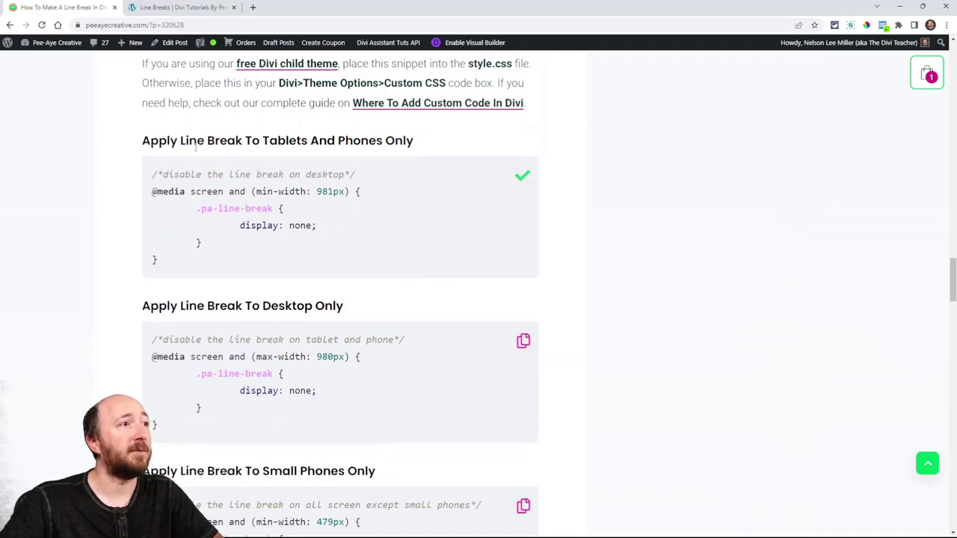
Add the copied CSS hiding .pa-line-break at min-width 981px to the demo page's custom CSS and save the page settings
{"action": "left_click", "coordinate": [168, 7]}
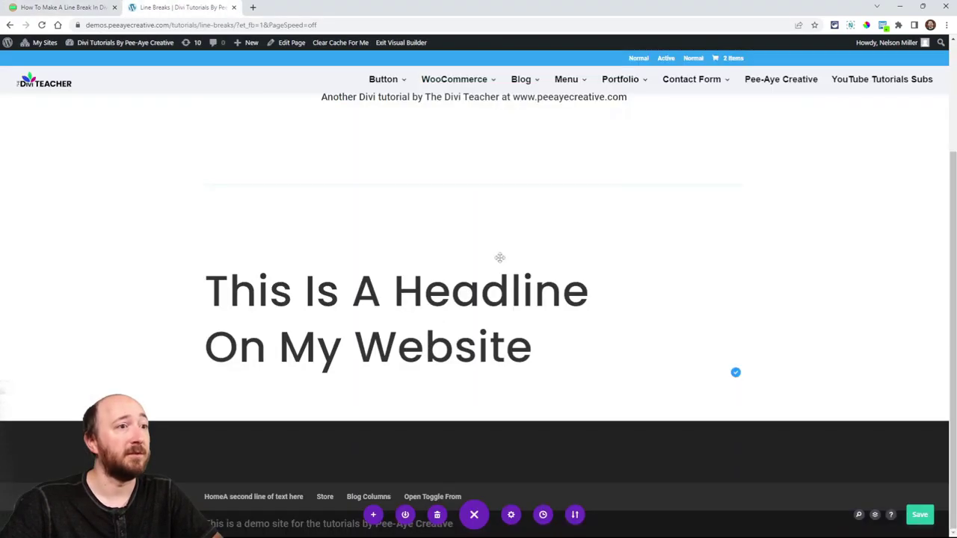
{"action": "left_click", "coordinate": [511, 515]}
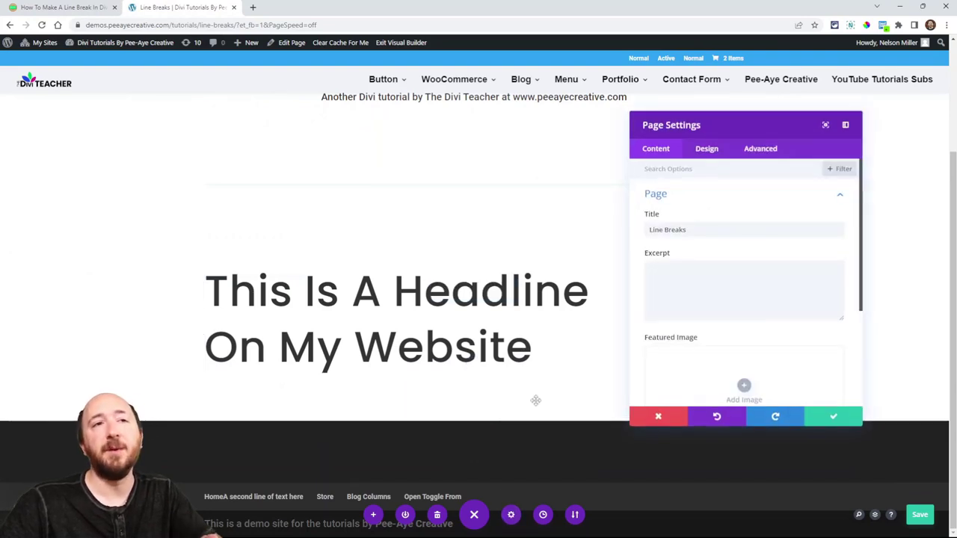
{"action": "left_click", "coordinate": [758, 152]}
{"action": "left_click", "coordinate": [668, 196]}
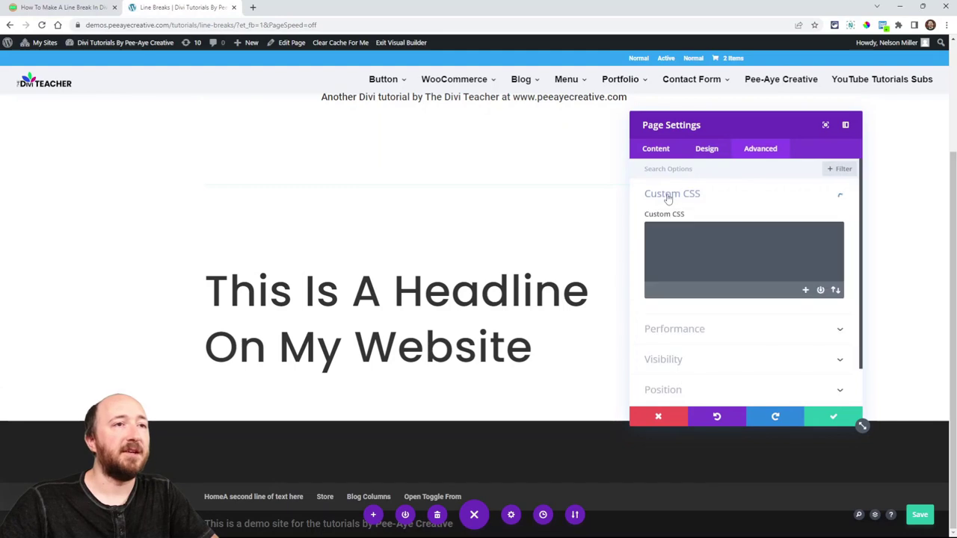
{"action": "left_click", "coordinate": [676, 246]}
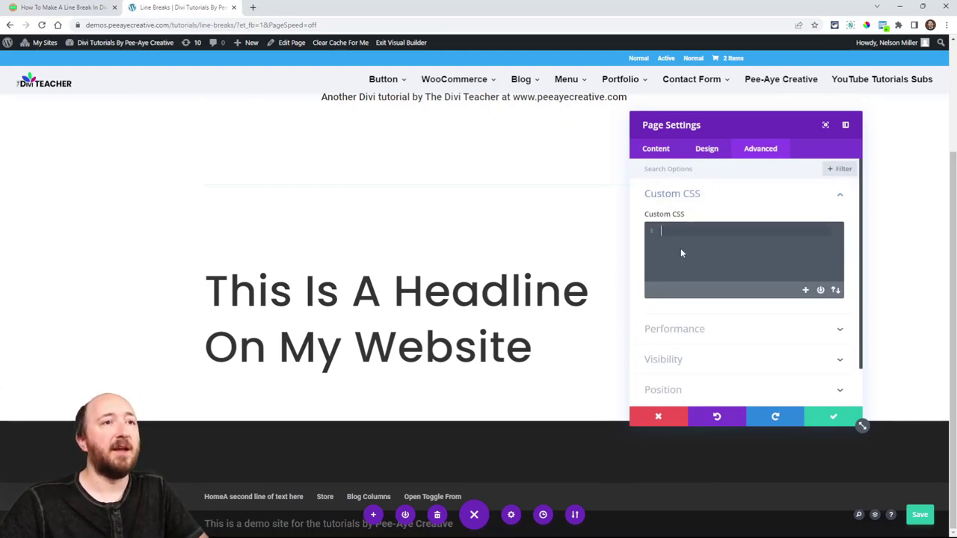
{"action": "type", "text": "/*disable the line break on desktop*/ @media screen and (min-width: 981px) {   .pa-line-break {     display: none;   } }"}
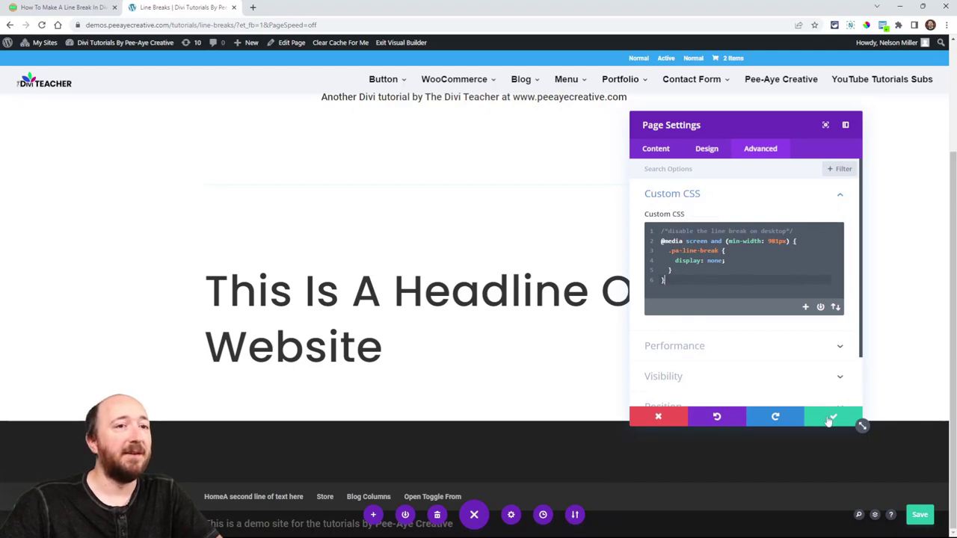
{"action": "left_click", "coordinate": [831, 417]}
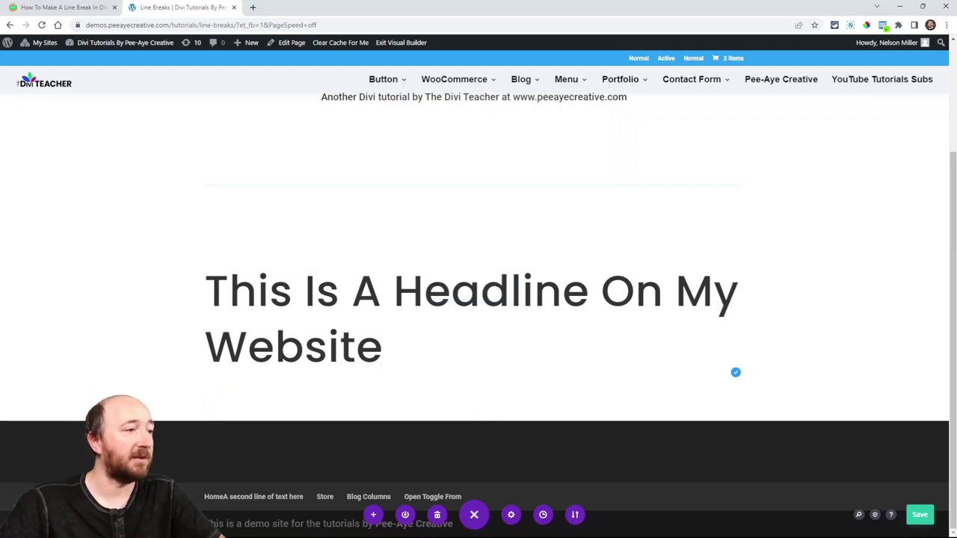
Preview the headline's line break in phone and tablet views, and return to the desktop view
{"action": "key", "text": "ctrl+shift+p"}
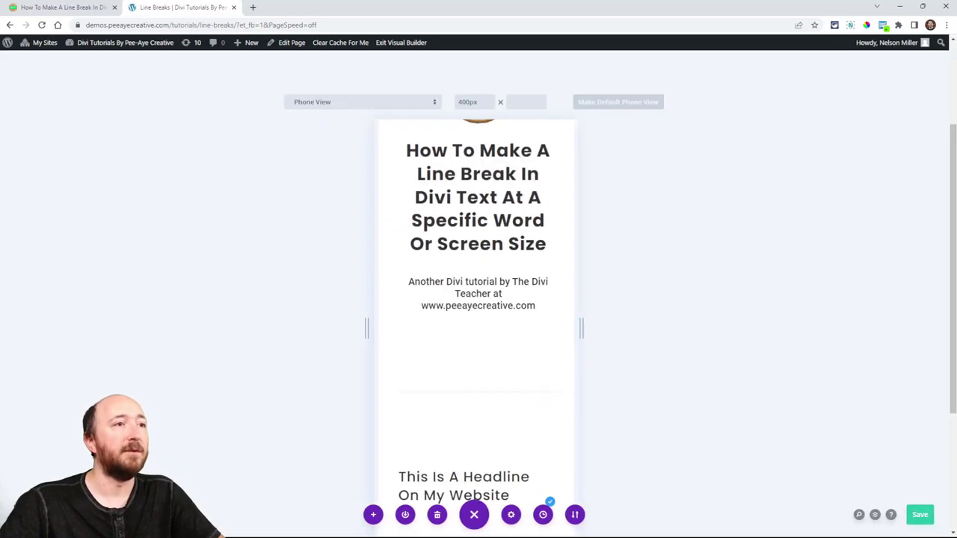
{"action": "scroll", "coordinate": [455, 366], "scroll_direction": "down", "scroll_amount": 2}
{"action": "scroll", "coordinate": [460, 364], "scroll_direction": "down", "scroll_amount": 1}
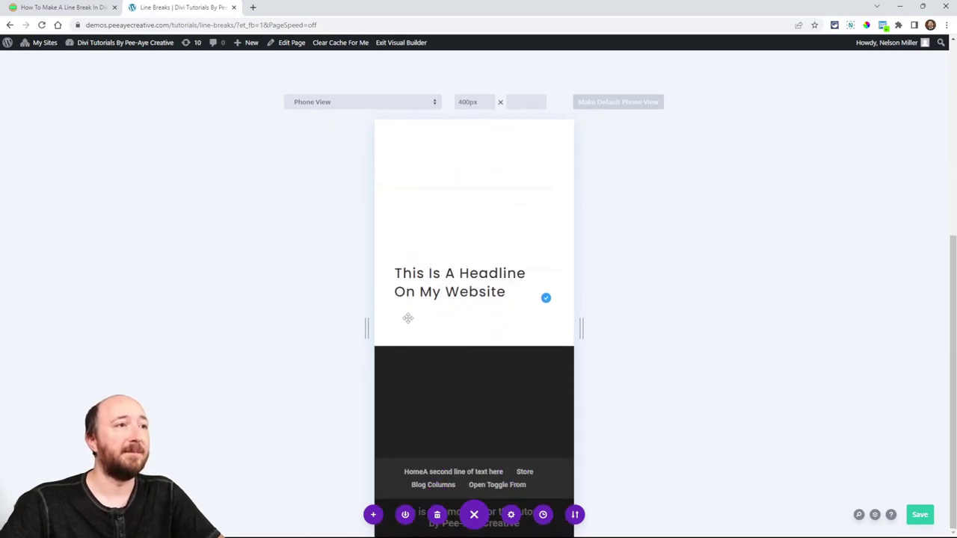
{"action": "key", "text": "ctrl+shift+t"}
{"action": "scroll", "coordinate": [448, 288], "scroll_direction": "down", "scroll_amount": 3}
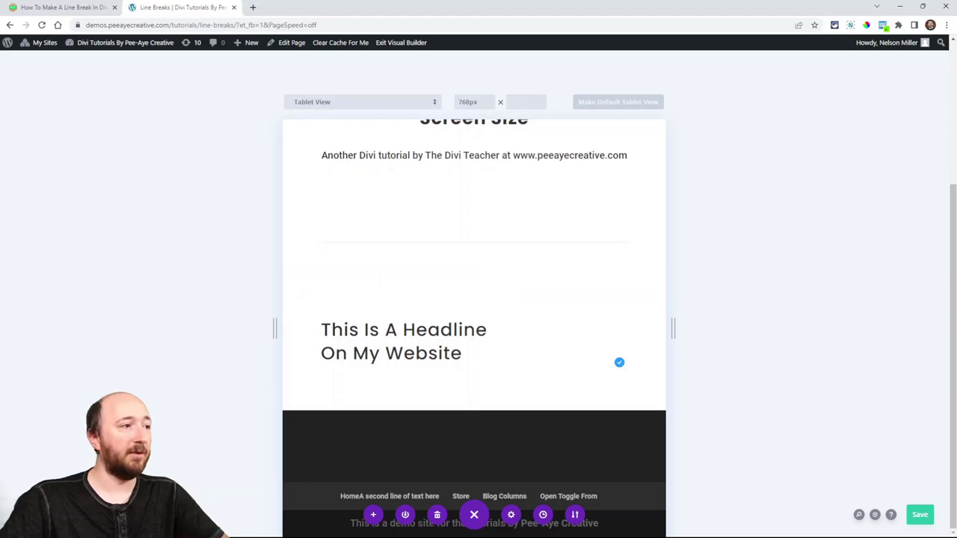
{"action": "left_click", "coordinate": [150, 514]}
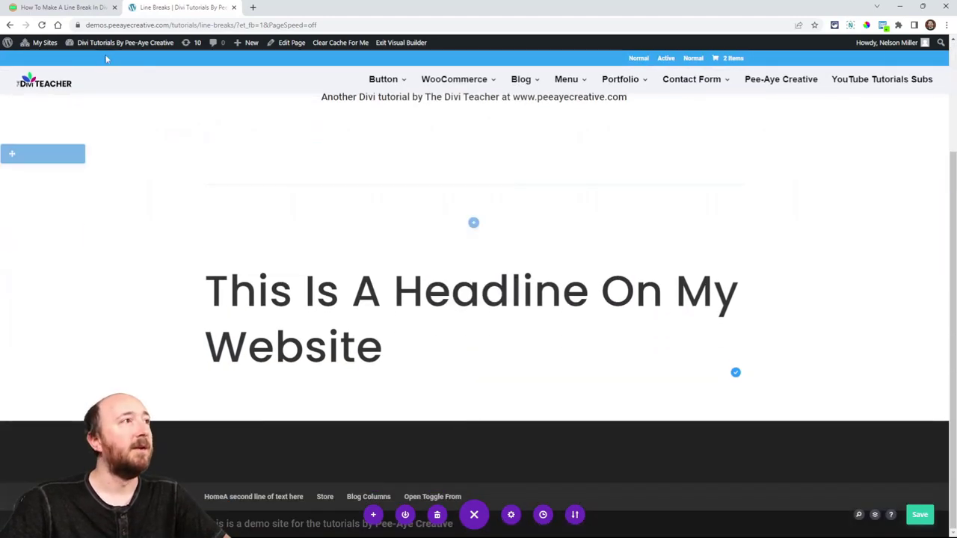
Replace the page's custom CSS with the tutorial's "Apply Line Break To Desktop Only" snippet (max-width: 980px) and save the page settings
{"action": "left_click", "coordinate": [63, 7]}
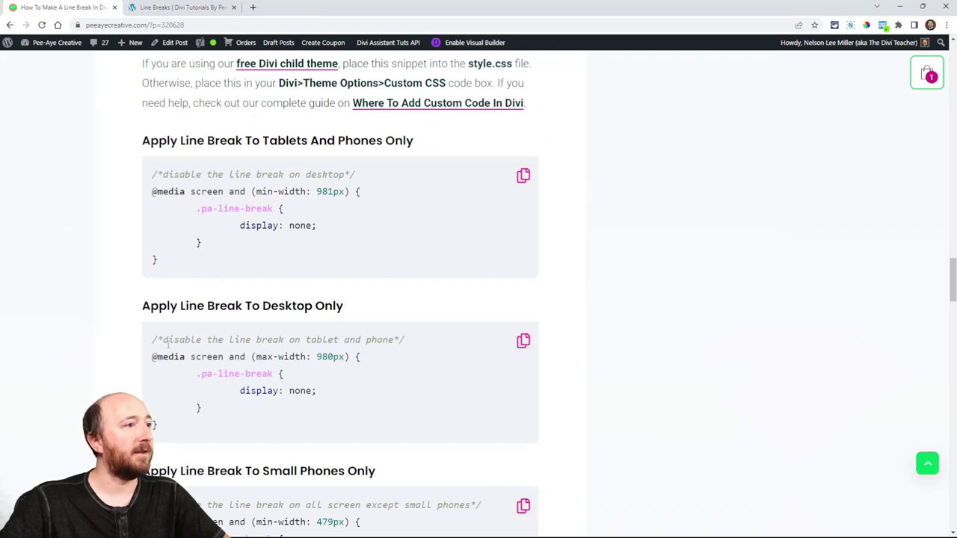
{"action": "left_click", "coordinate": [524, 342]}
{"action": "left_click", "coordinate": [171, 9]}
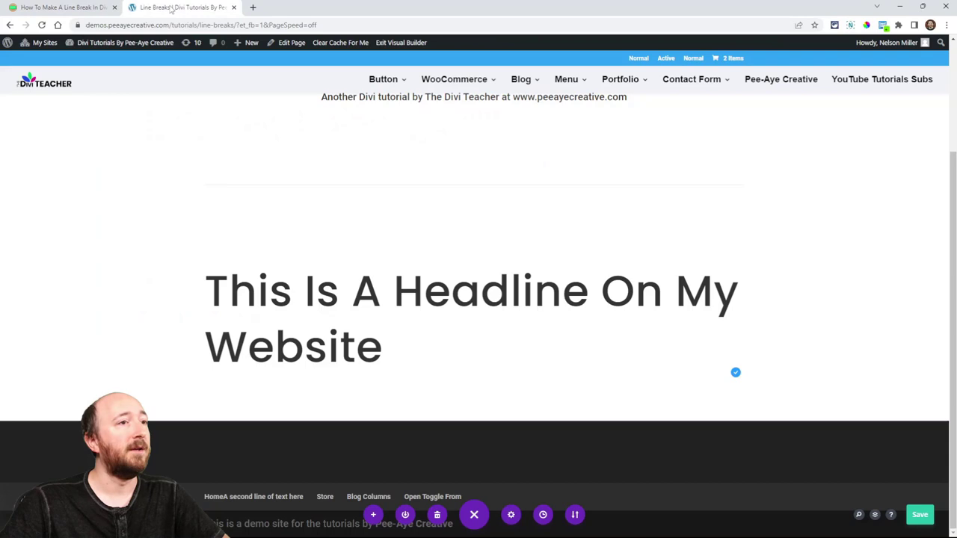
{"action": "left_click", "coordinate": [511, 515]}
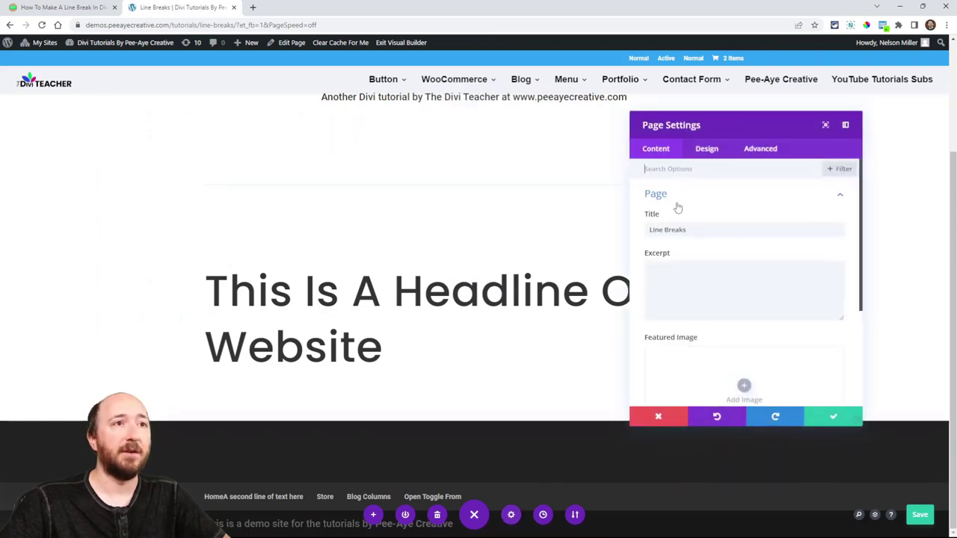
{"action": "left_click", "coordinate": [758, 153]}
{"action": "left_click", "coordinate": [683, 196]}
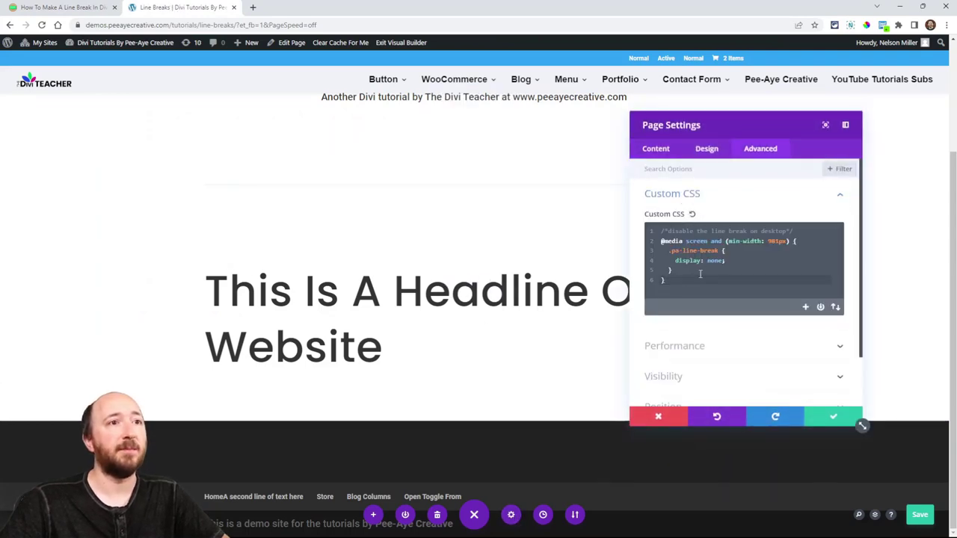
{"action": "key", "text": "ctrl+a"}
{"action": "key", "text": "ctrl+v"}
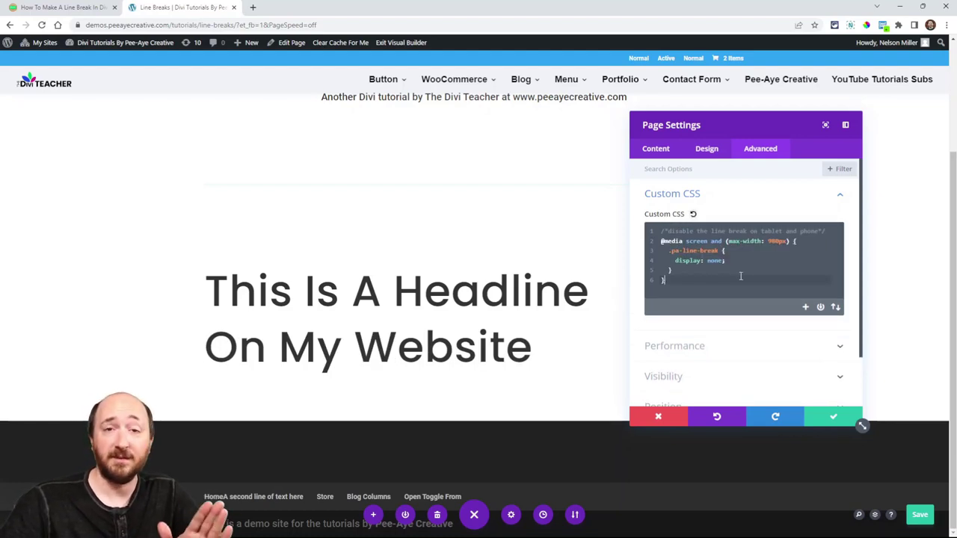
{"action": "left_click", "coordinate": [833, 415]}
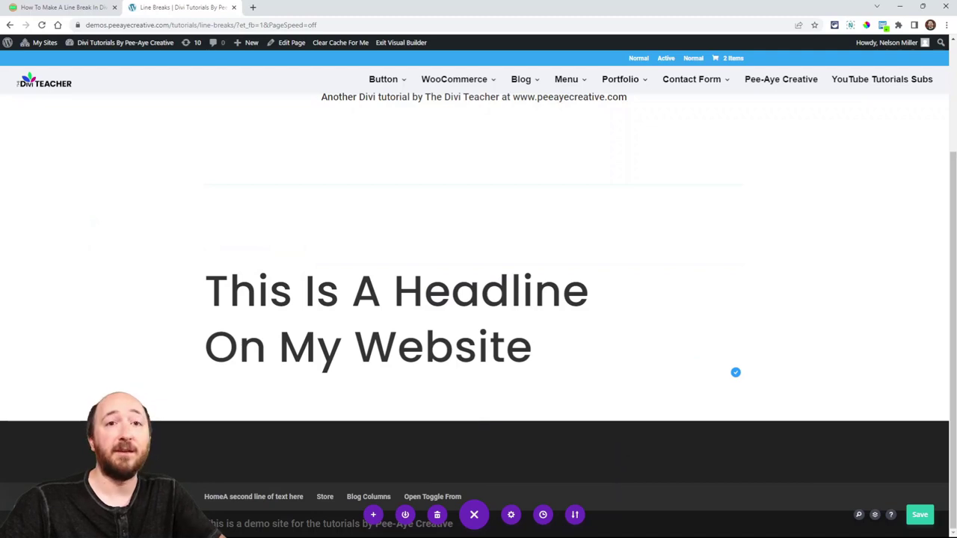
Check the headline in tablet view and examine the tutorial's "Apply Line Break To Small Phones Only" snippet
{"action": "left_click", "coordinate": [97, 515]}
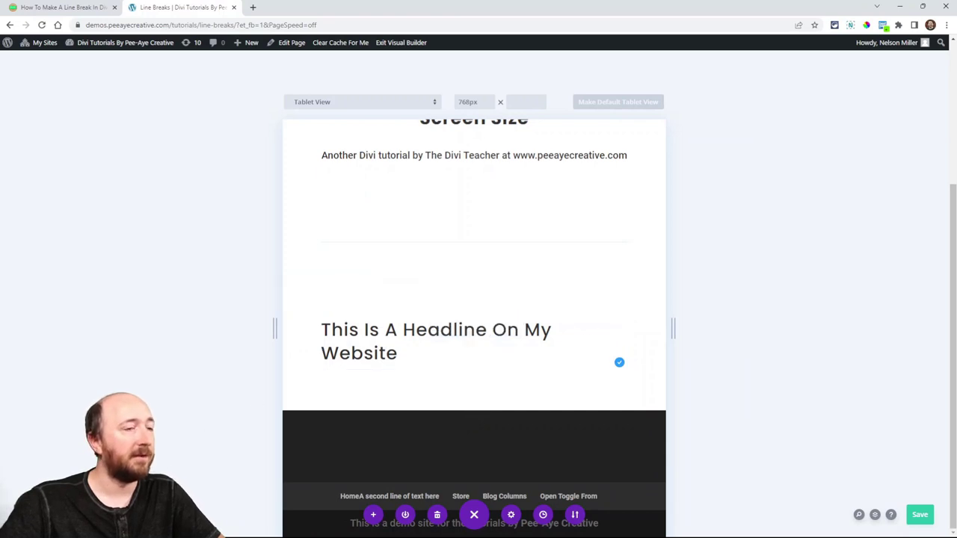
{"action": "left_click", "coordinate": [116, 515]}
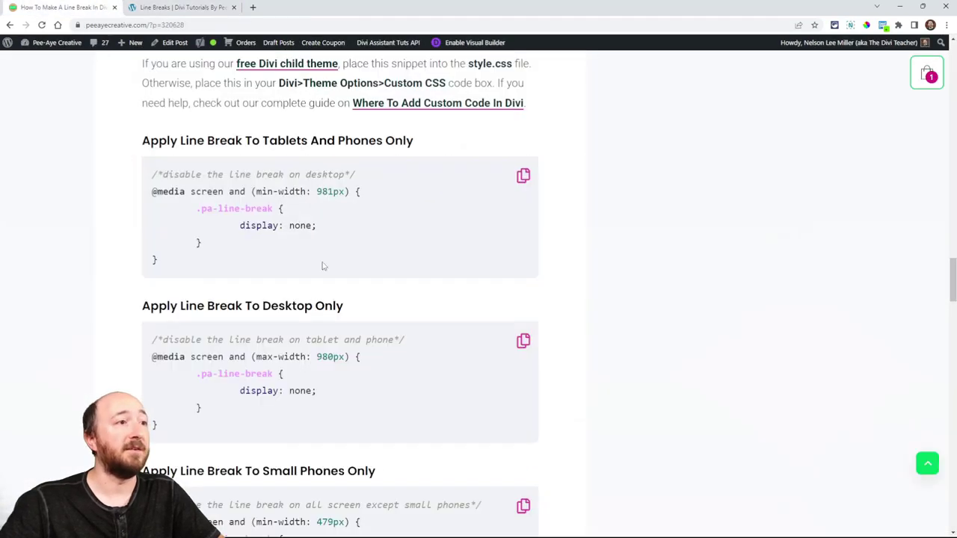
{"action": "scroll", "coordinate": [323, 266], "scroll_direction": "down", "scroll_amount": 3}
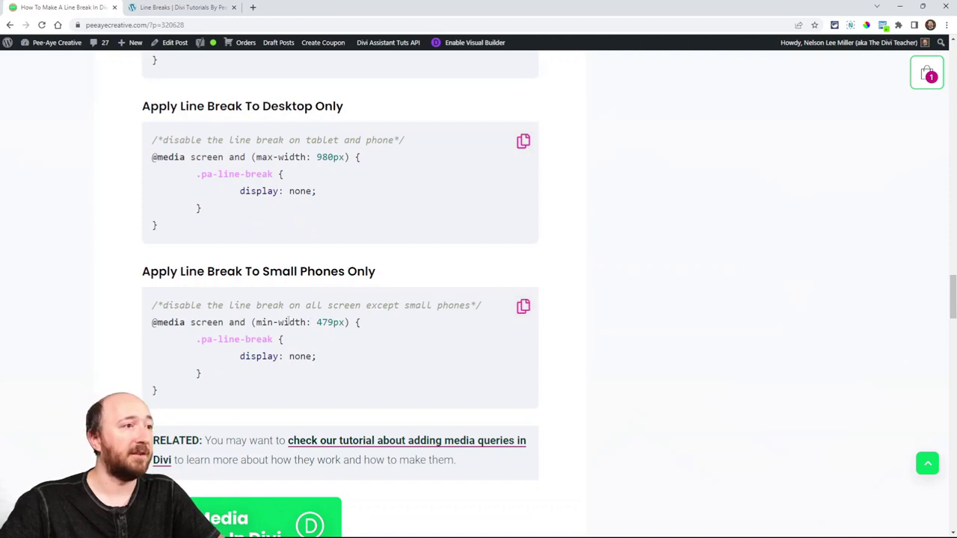
Copy the tutorial's "Apply Line Break To Small Phones Only" snippet (min-width: 479px) into the demo page's custom CSS and save the page settings
{"action": "left_click_drag", "start_coordinate": [256, 322], "coordinate": [340, 322]}
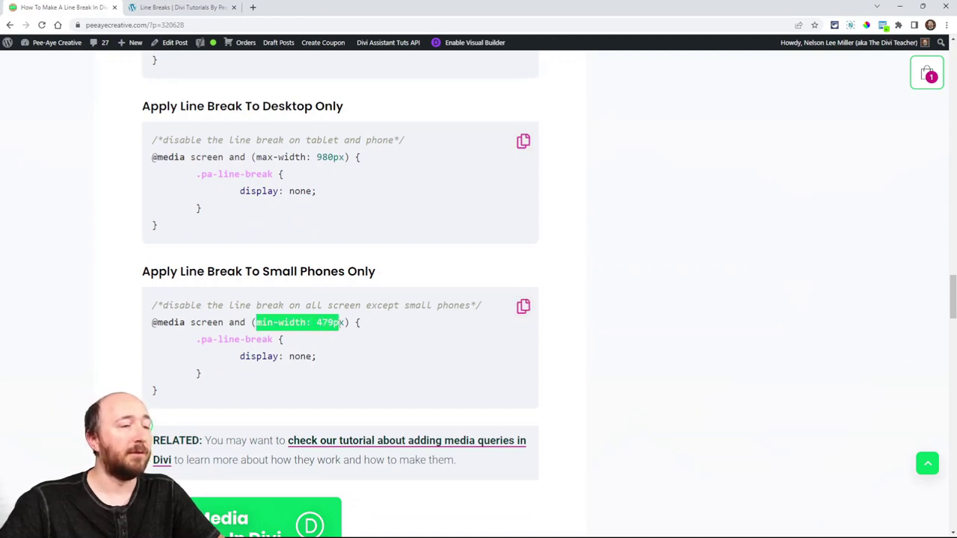
{"action": "left_click", "coordinate": [524, 307]}
{"action": "left_click", "coordinate": [180, 9]}
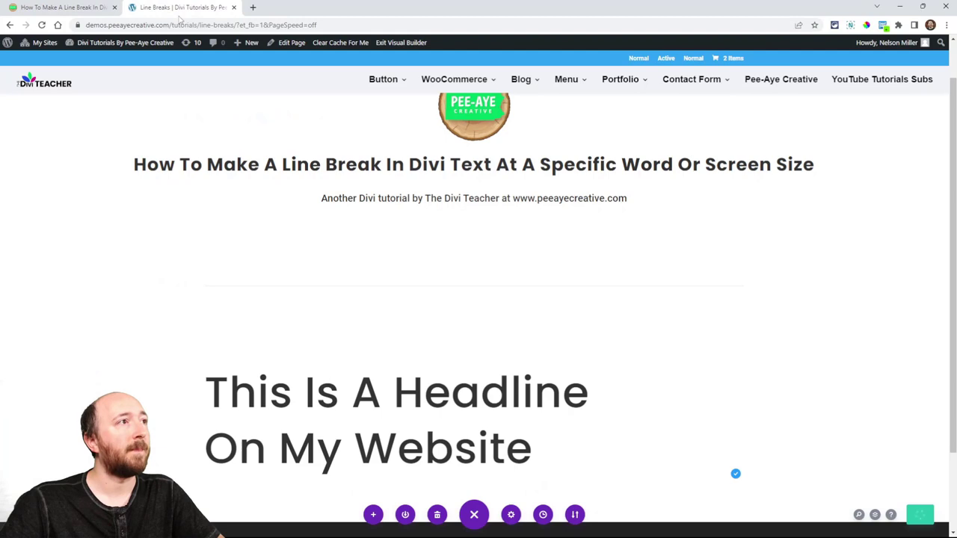
{"action": "scroll", "coordinate": [478, 374], "scroll_direction": "down", "scroll_amount": 2}
{"action": "left_click", "coordinate": [511, 515]}
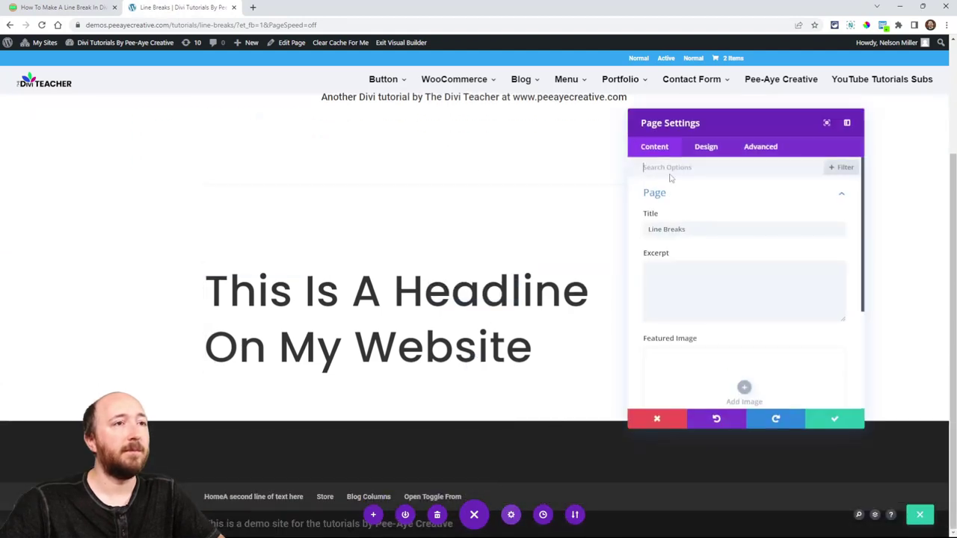
{"action": "left_click", "coordinate": [760, 147]}
{"action": "left_click", "coordinate": [658, 196]}
{"action": "left_click", "coordinate": [682, 245]}
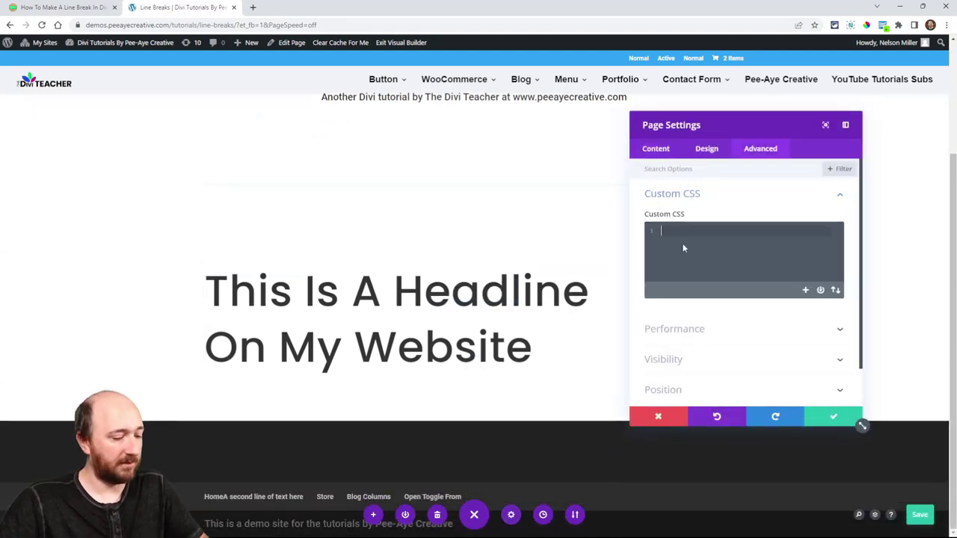
{"action": "key", "text": "ctrl+v"}
{"action": "left_click", "coordinate": [832, 416]}
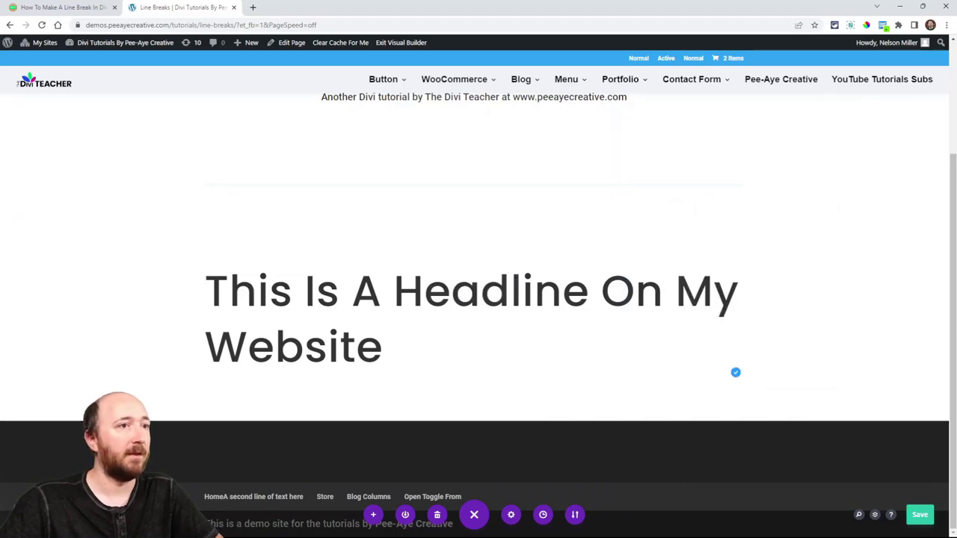
Preview the headline's line break in tablet view and in phone view
{"action": "key", "text": "ctrl+shift+t"}
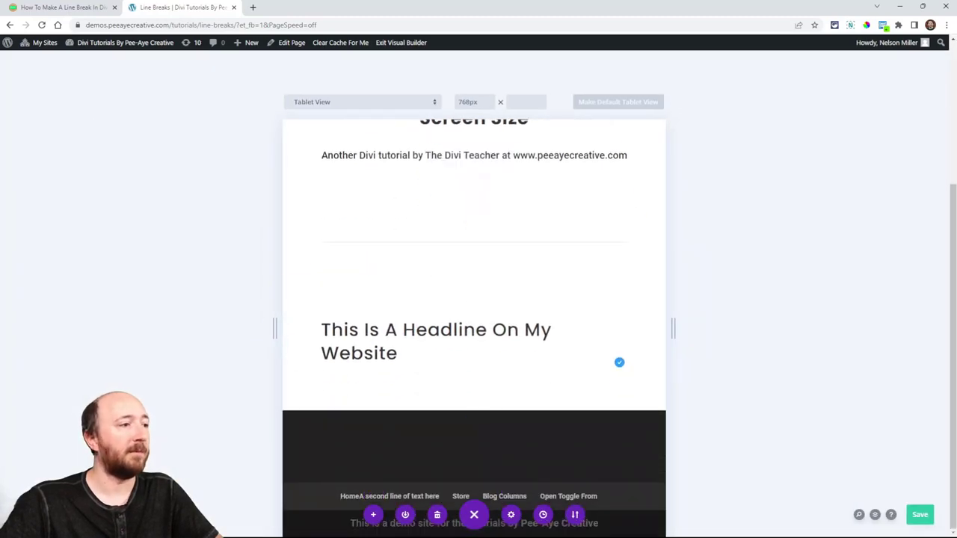
{"action": "key", "text": "ctrl+shift+p"}
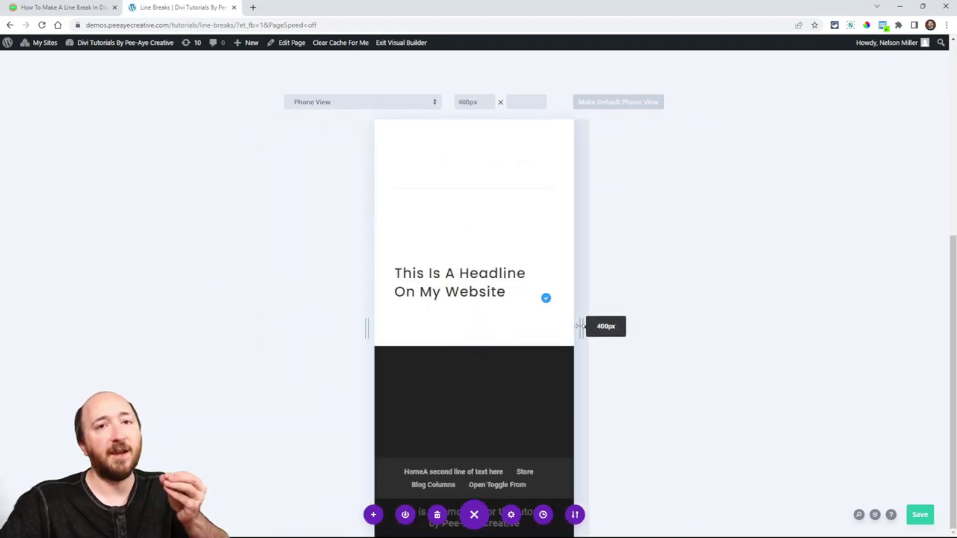
Set the headline's phone heading text size to 18px, save the text settings, and return to the desktop view
{"action": "left_click", "coordinate": [456, 269]}
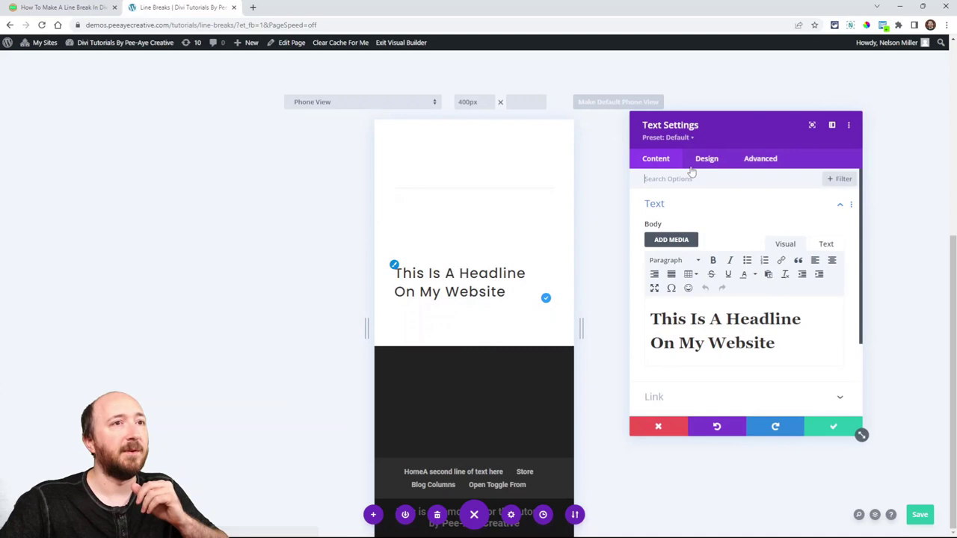
{"action": "left_click", "coordinate": [707, 158]}
{"action": "left_click", "coordinate": [680, 231]}
{"action": "scroll", "coordinate": [773, 299], "scroll_direction": "down", "scroll_amount": 5}
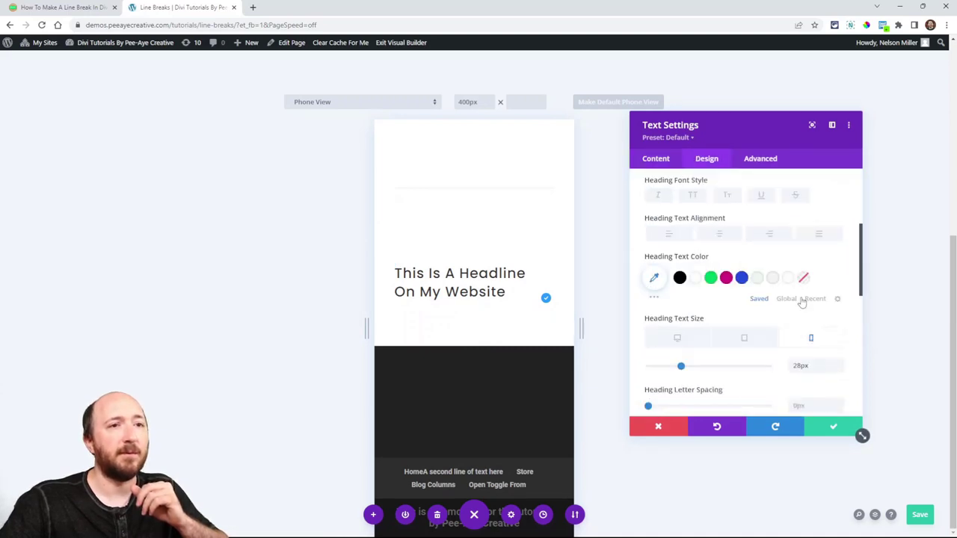
{"action": "left_click", "coordinate": [839, 302]}
{"action": "left_click", "coordinate": [839, 302]}
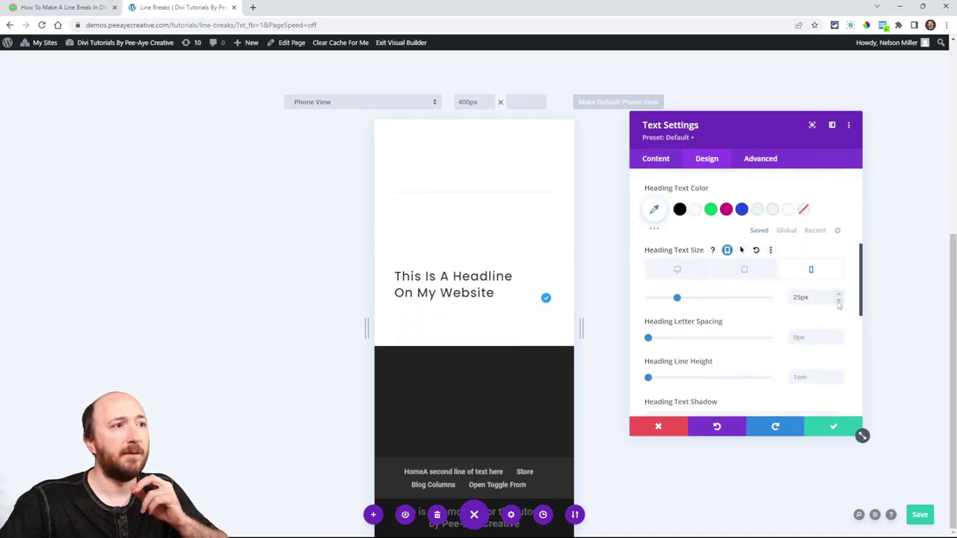
{"action": "left_click", "coordinate": [839, 302]}
{"action": "left_click", "coordinate": [839, 303]}
{"action": "left_click", "coordinate": [839, 302]}
{"action": "left_click", "coordinate": [839, 302]}
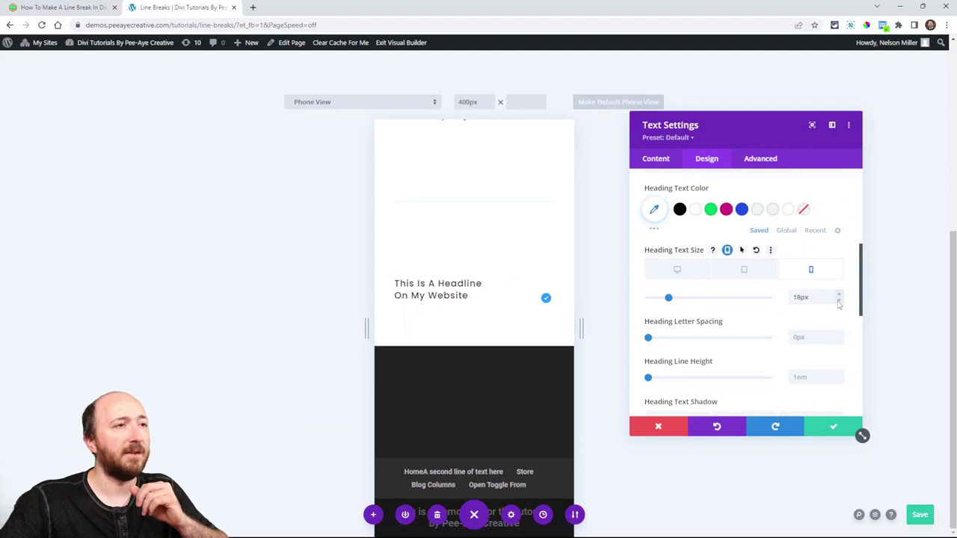
{"action": "left_click", "coordinate": [830, 431]}
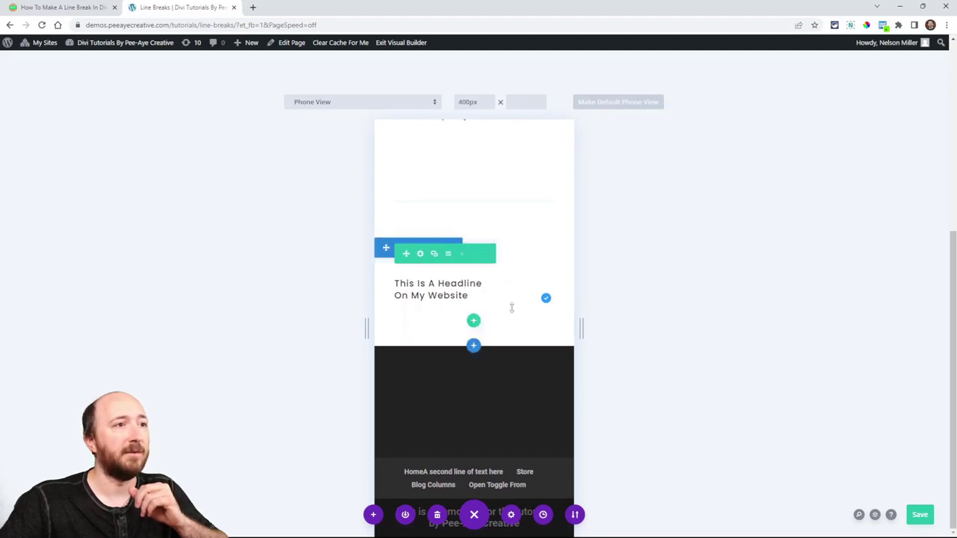
{"action": "key", "text": "ctrl+plus"}
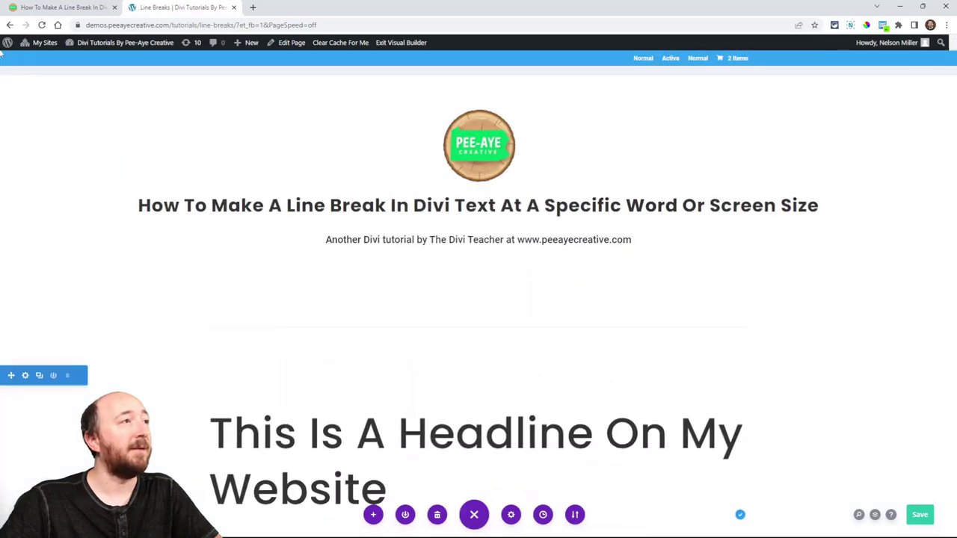
Examine the min-width and max-width media query conditions in the tutorial's three line break snippets and the related media queries reference
{"action": "left_click", "coordinate": [55, 8]}
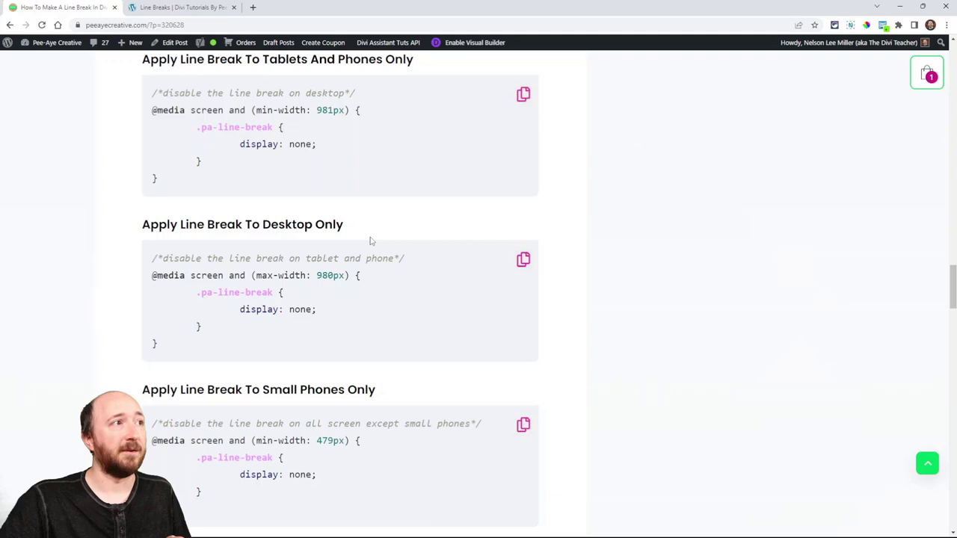
{"action": "scroll", "coordinate": [371, 241], "scroll_direction": "up", "scroll_amount": 1}
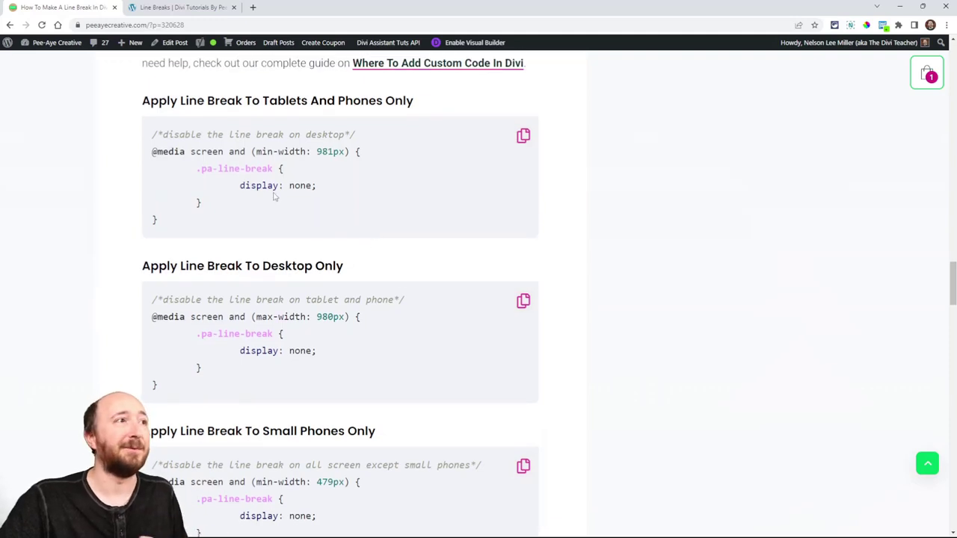
{"action": "left_click_drag", "start_coordinate": [151, 151], "coordinate": [368, 155]}
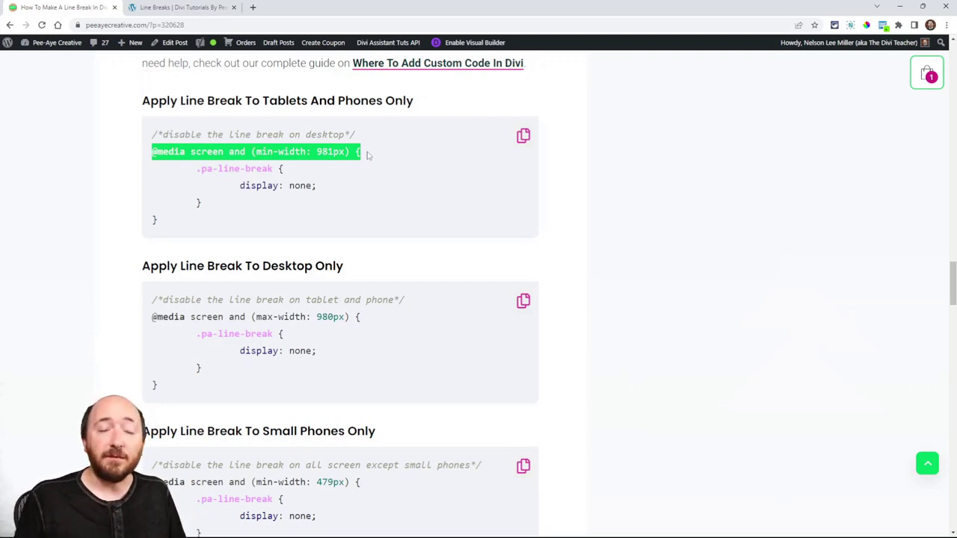
{"action": "scroll", "coordinate": [367, 155], "scroll_direction": "down", "scroll_amount": 5}
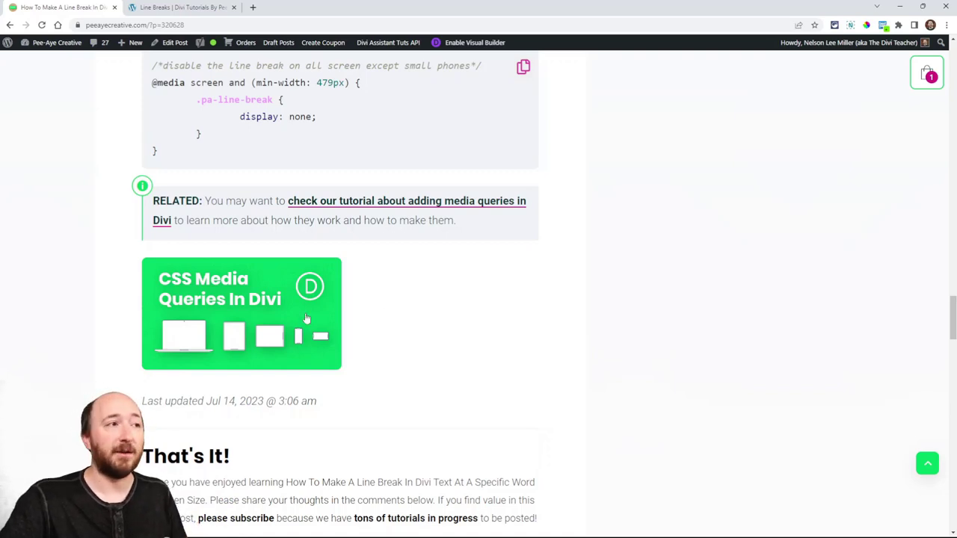
{"action": "scroll", "coordinate": [367, 298], "scroll_direction": "up", "scroll_amount": 2}
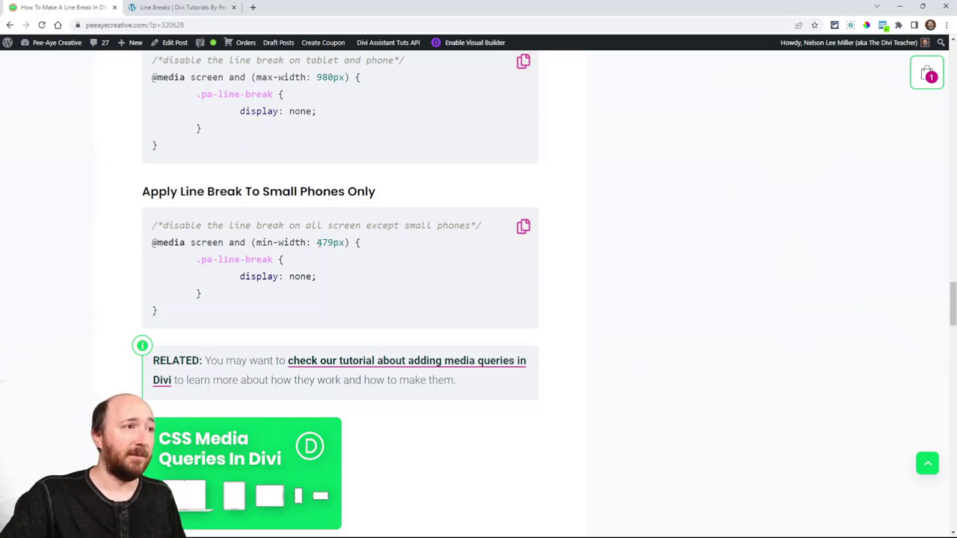
{"action": "left_click_drag", "start_coordinate": [317, 243], "coordinate": [346, 246]}
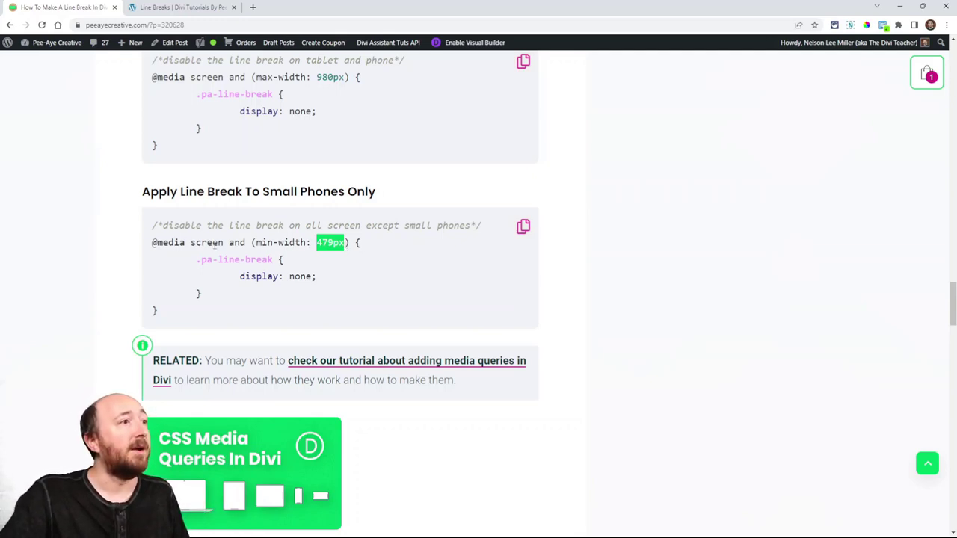
{"action": "scroll", "coordinate": [217, 244], "scroll_direction": "up", "scroll_amount": 2}
{"action": "left_click_drag", "start_coordinate": [256, 196], "coordinate": [305, 196]}
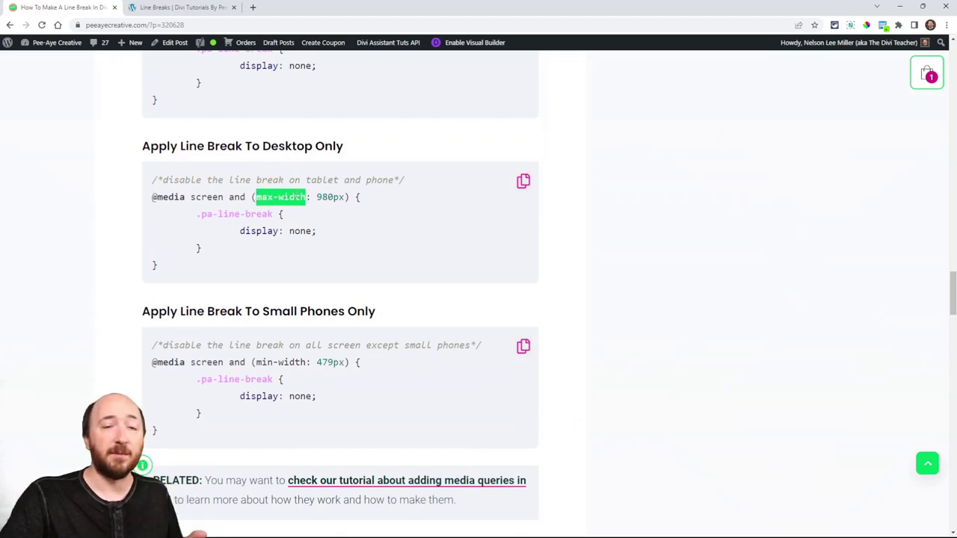
{"action": "scroll", "coordinate": [306, 197], "scroll_direction": "up", "scroll_amount": 2}
{"action": "left_click_drag", "start_coordinate": [255, 151], "coordinate": [306, 152]}
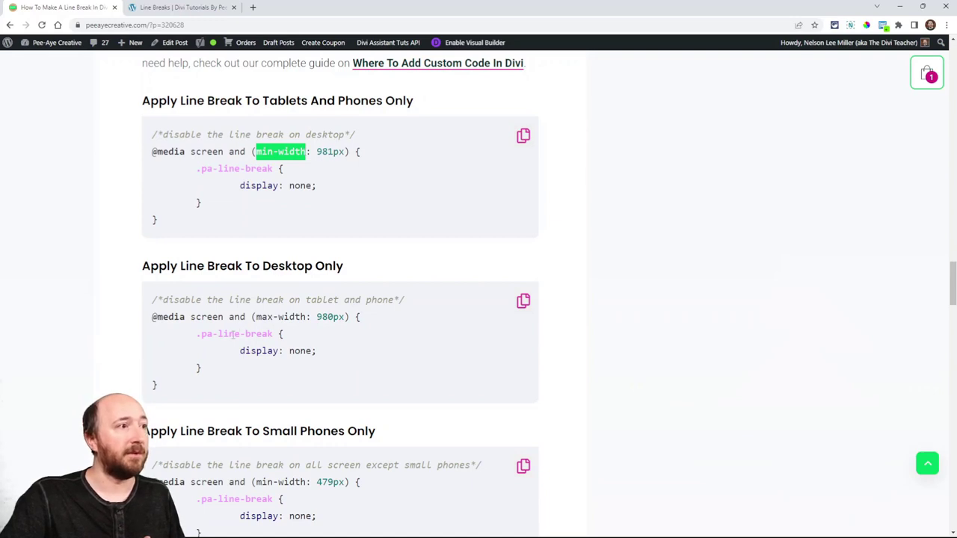
{"action": "left_click_drag", "start_coordinate": [256, 317], "coordinate": [306, 317]}
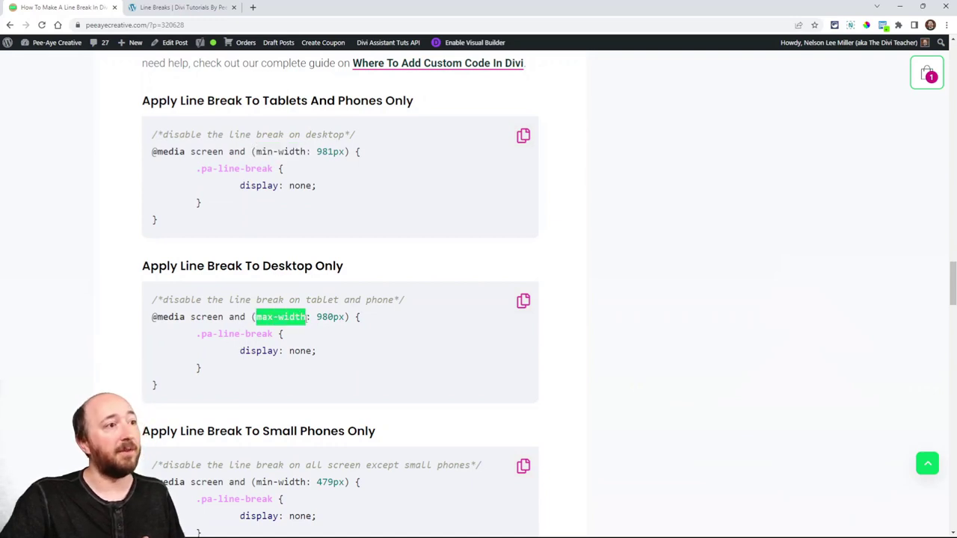